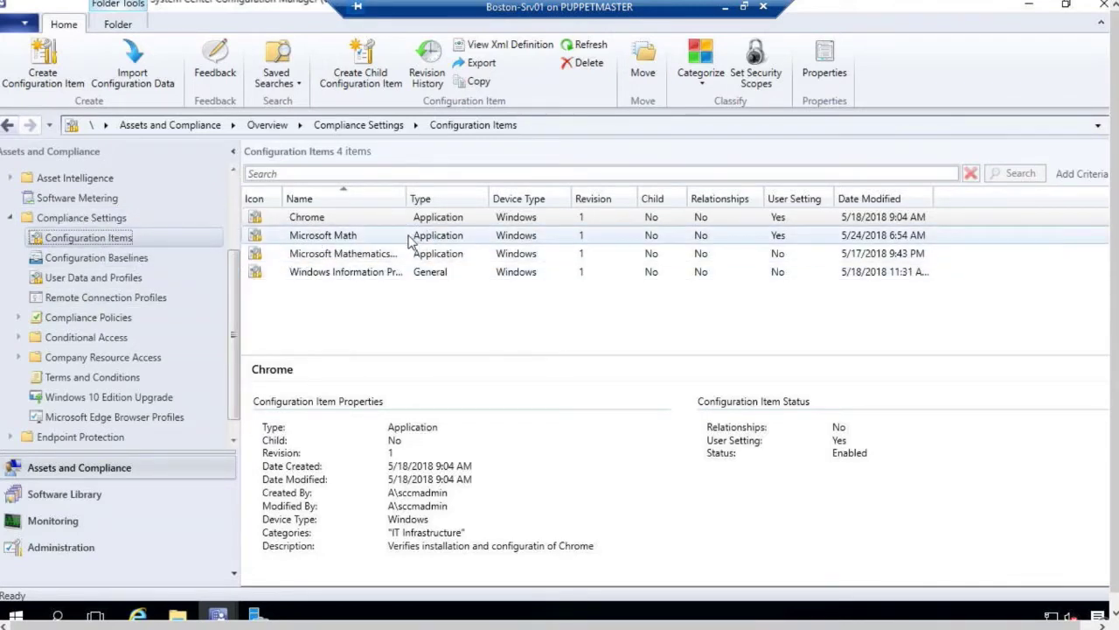
- Start a new configuration baseline named "Engineering Manager Baseline Desktop" under the compliance settings
{"action": "left_click", "coordinate": [133, 263]}
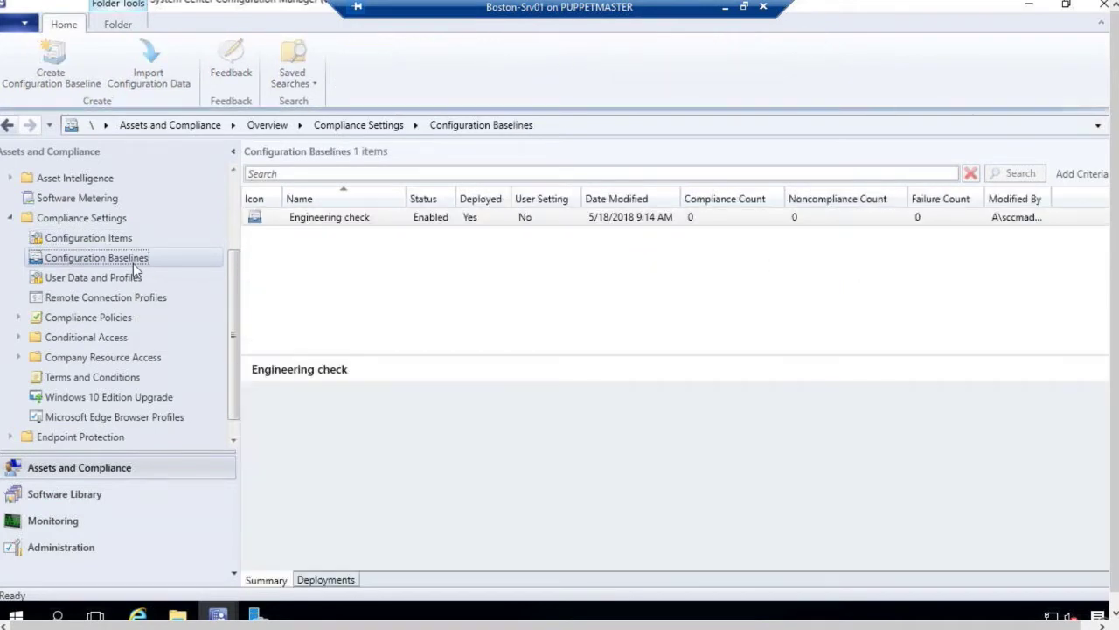
{"action": "left_click", "coordinate": [324, 219]}
{"action": "left_click", "coordinate": [181, 262]}
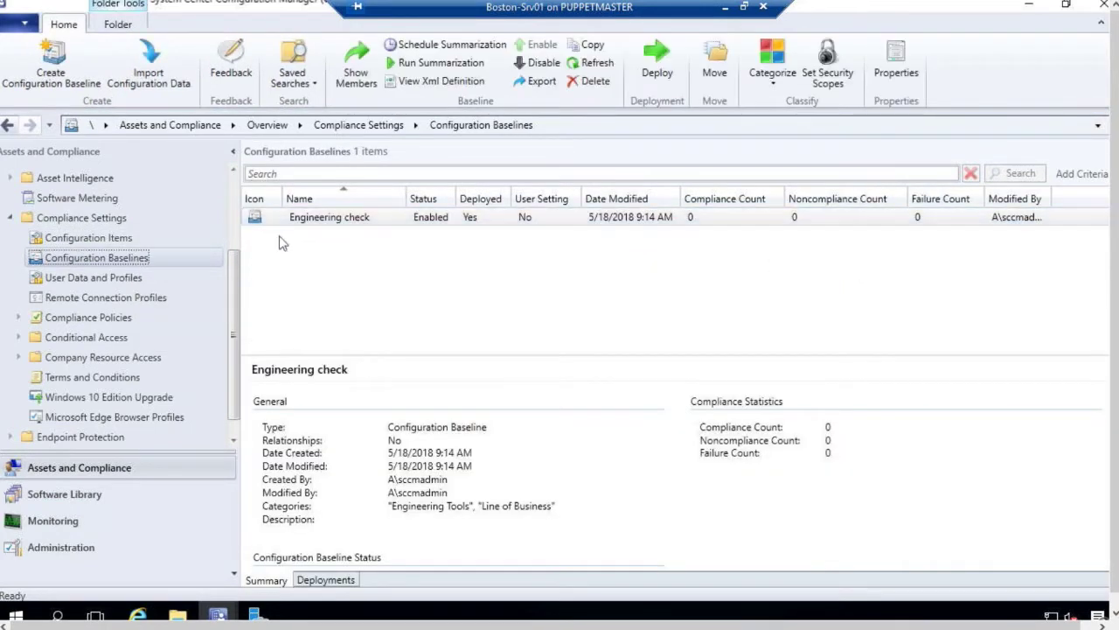
{"action": "right_click", "coordinate": [178, 256]}
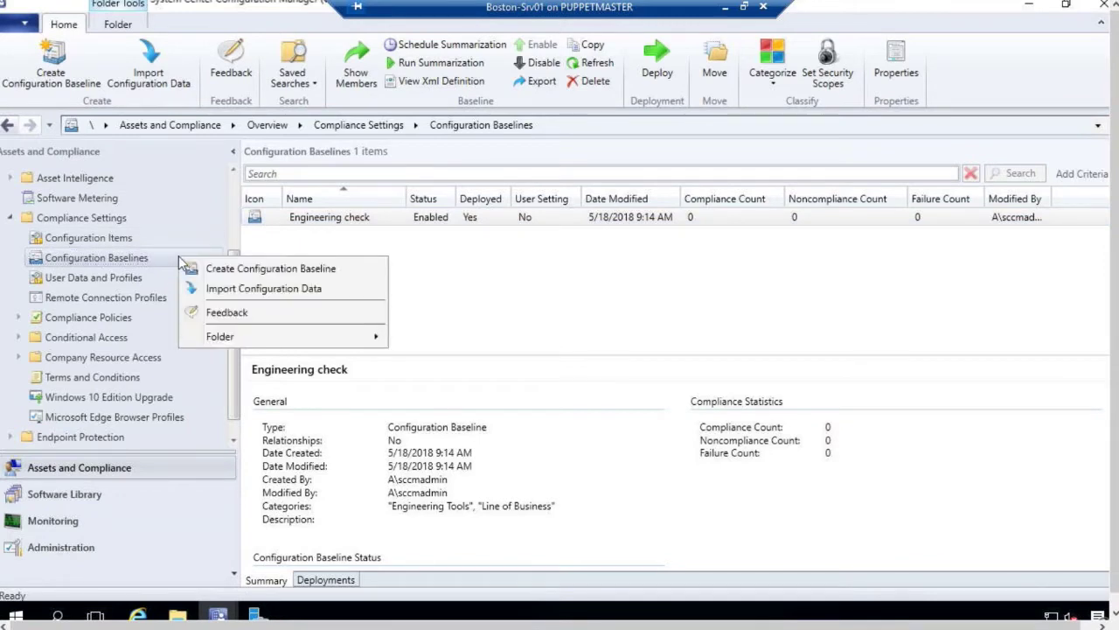
{"action": "left_click", "coordinate": [255, 271]}
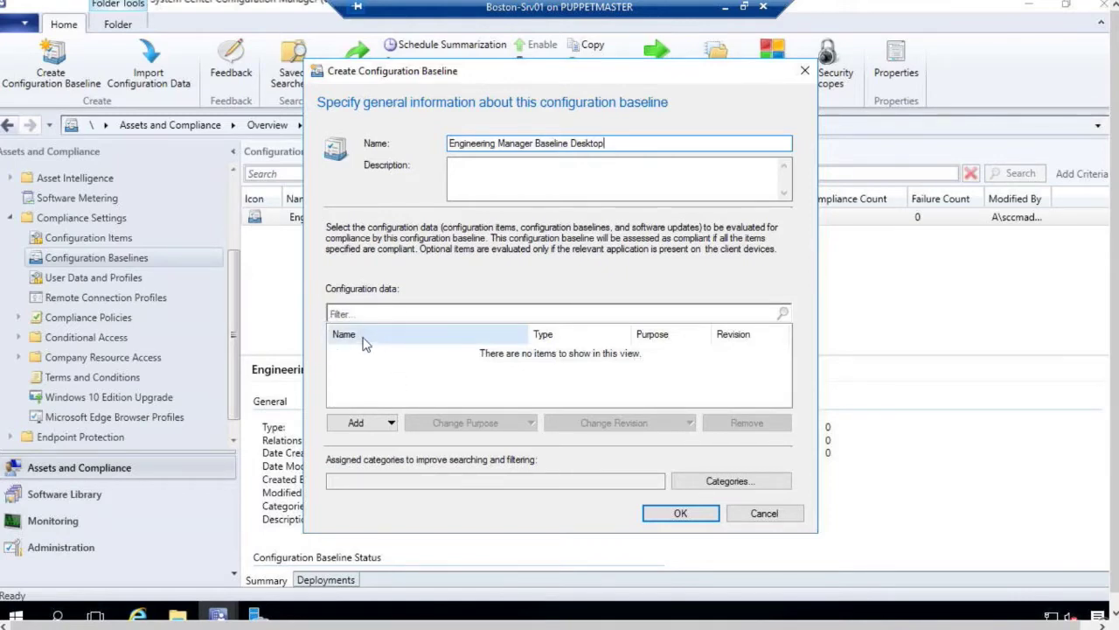
- Add the existing Engineering check configuration baseline to the new baseline's configuration data
{"action": "left_click", "coordinate": [392, 423]}
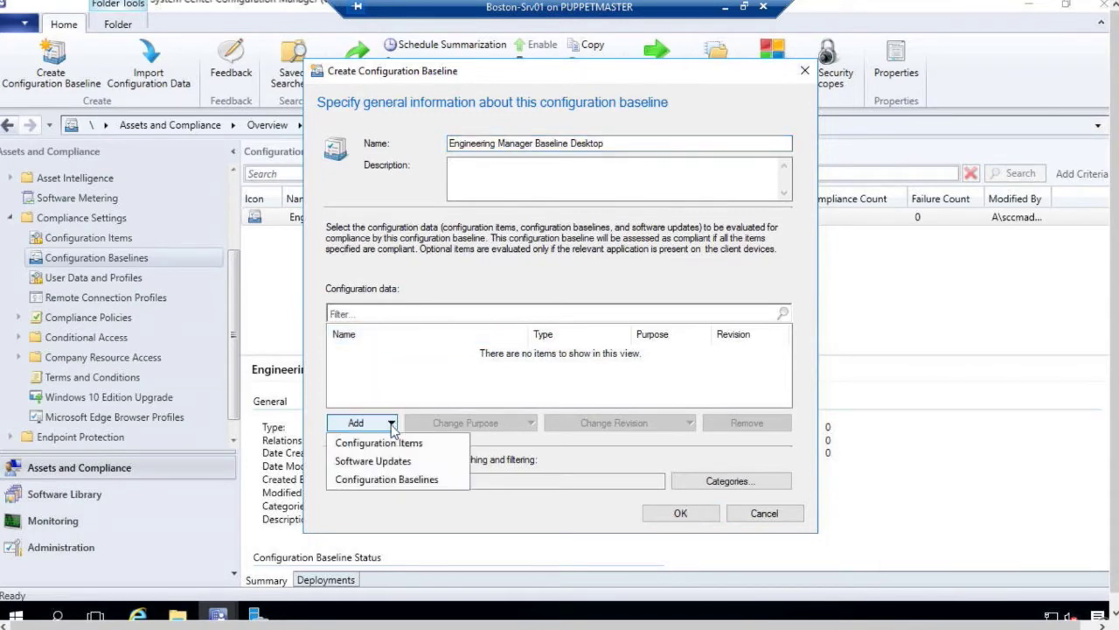
{"action": "left_click", "coordinate": [416, 484]}
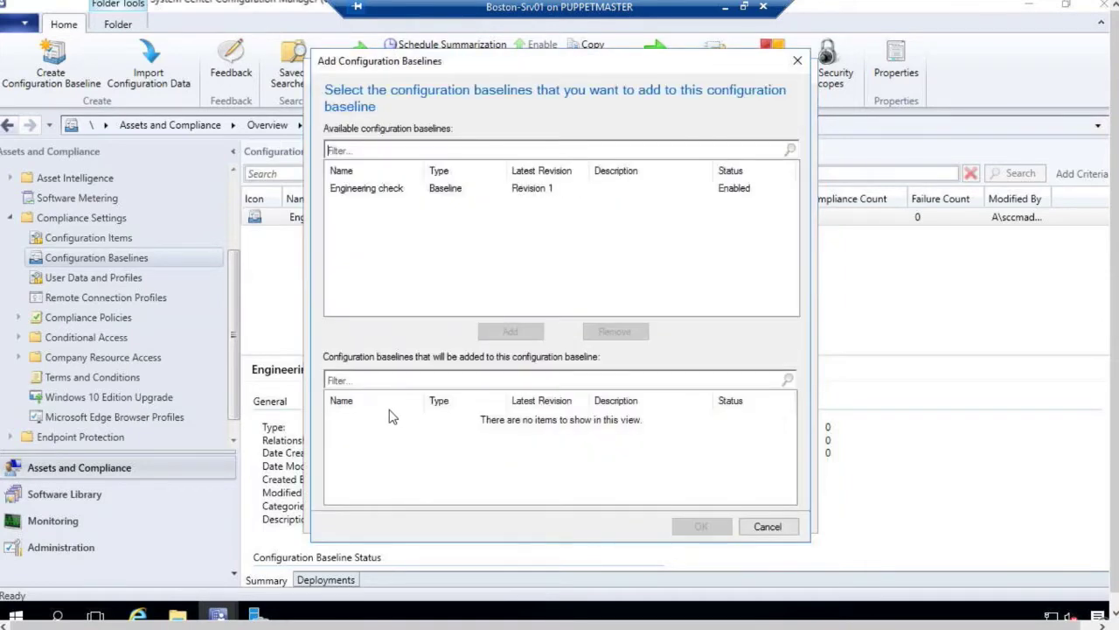
{"action": "left_click", "coordinate": [385, 194]}
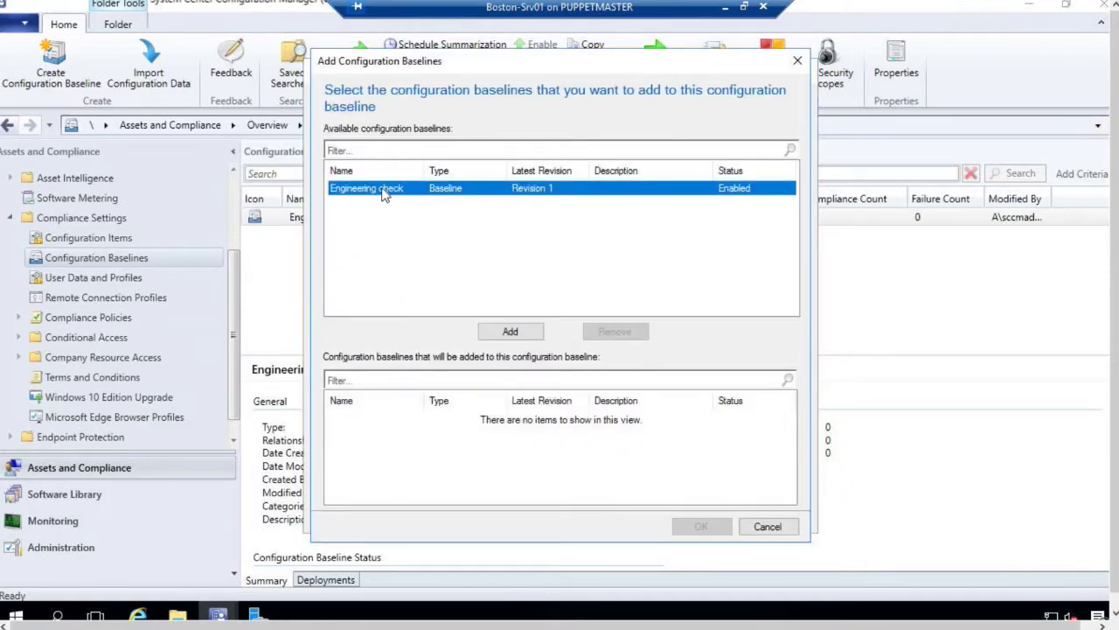
{"action": "left_click", "coordinate": [525, 333]}
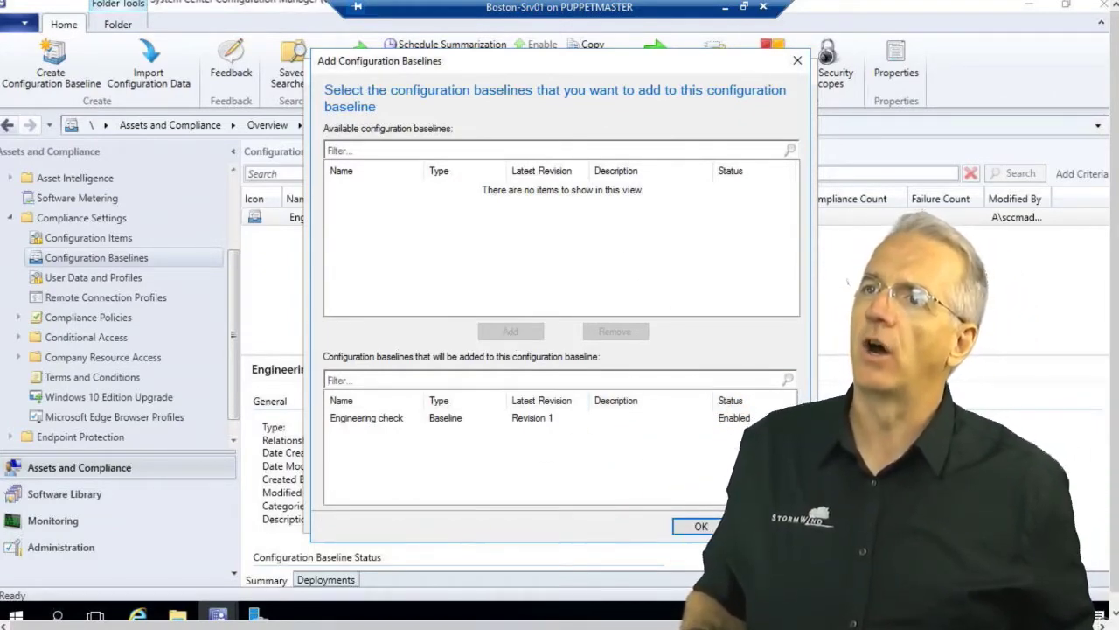
{"action": "left_click", "coordinate": [700, 526]}
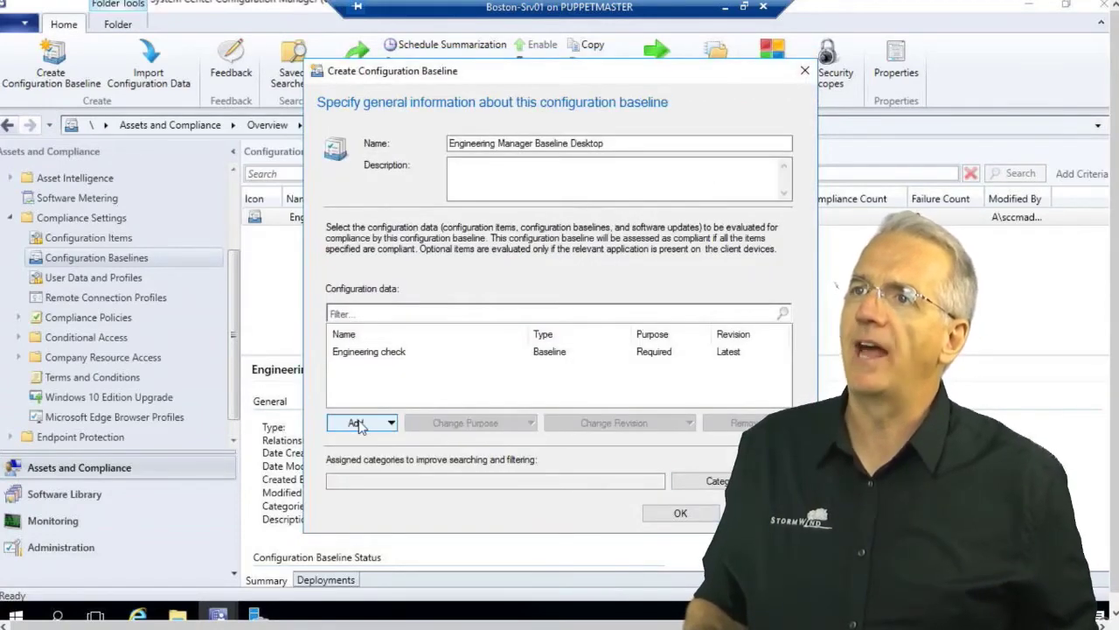
- Add the Microsoft Mathematics - Installed and Chrome configuration items to the baseline's configuration data
{"action": "left_click", "coordinate": [390, 423]}
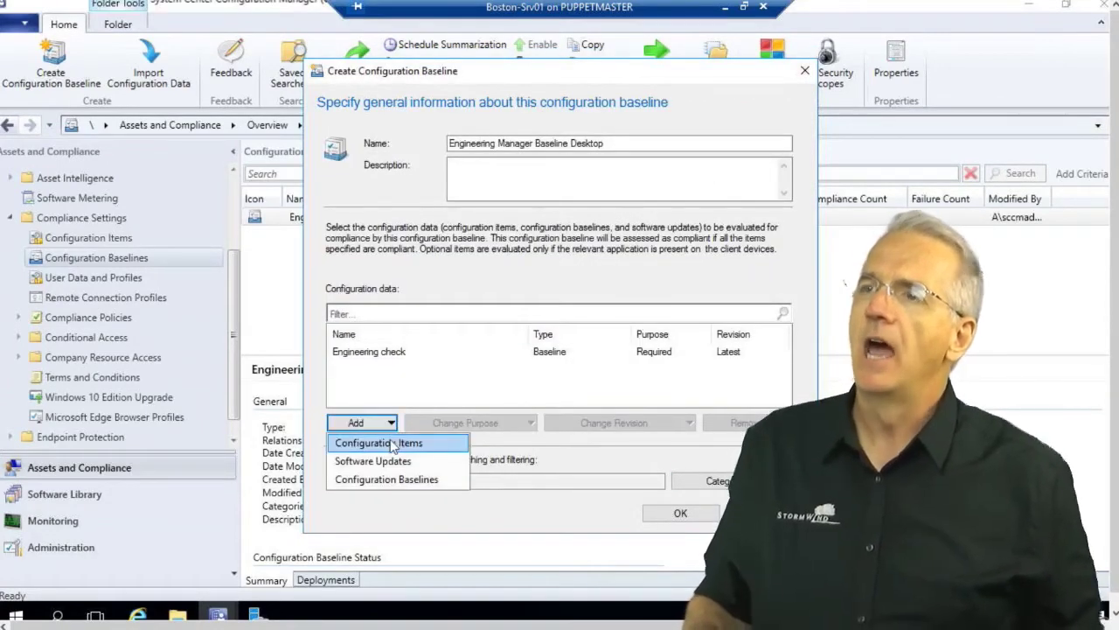
{"action": "left_click", "coordinate": [378, 443]}
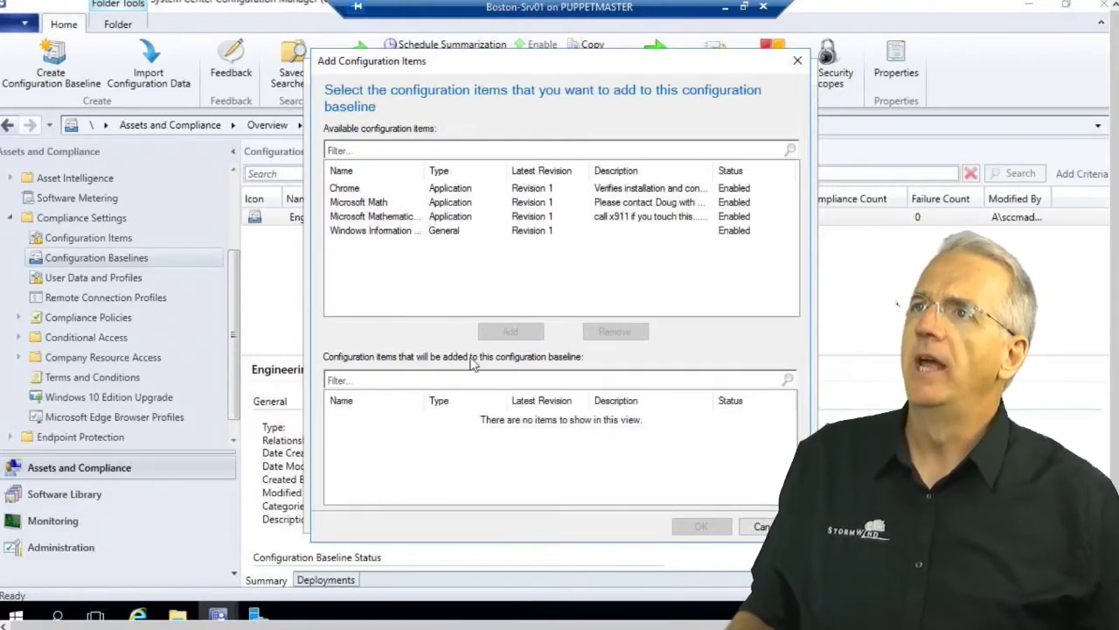
{"action": "left_click", "coordinate": [398, 219]}
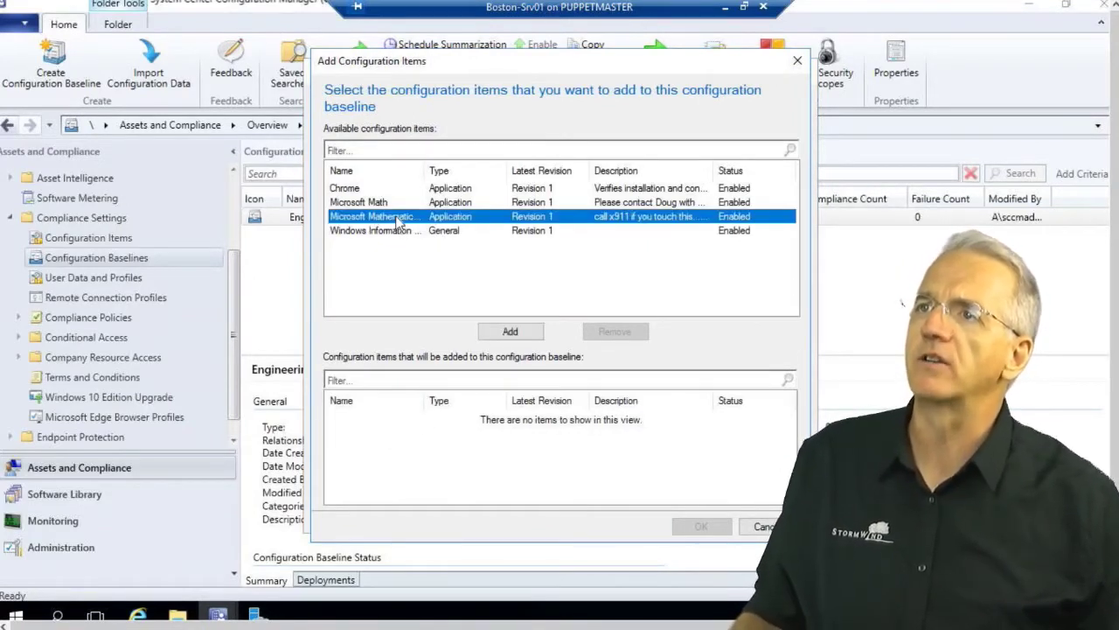
{"action": "left_click", "coordinate": [511, 331]}
{"action": "left_click", "coordinate": [366, 192]}
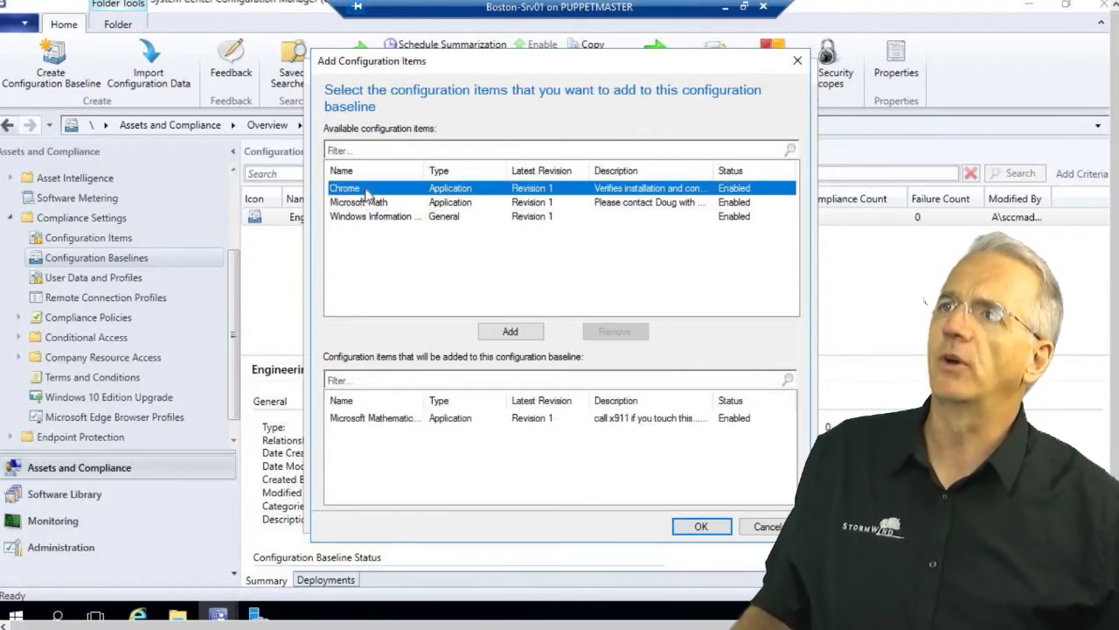
{"action": "left_click", "coordinate": [528, 331]}
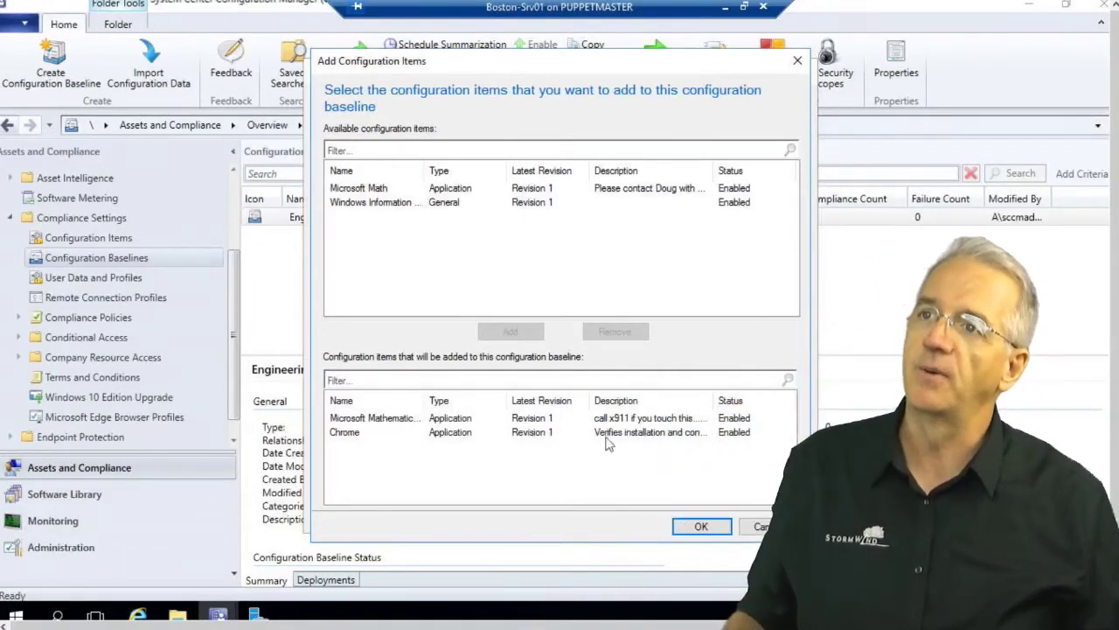
{"action": "left_click", "coordinate": [724, 530]}
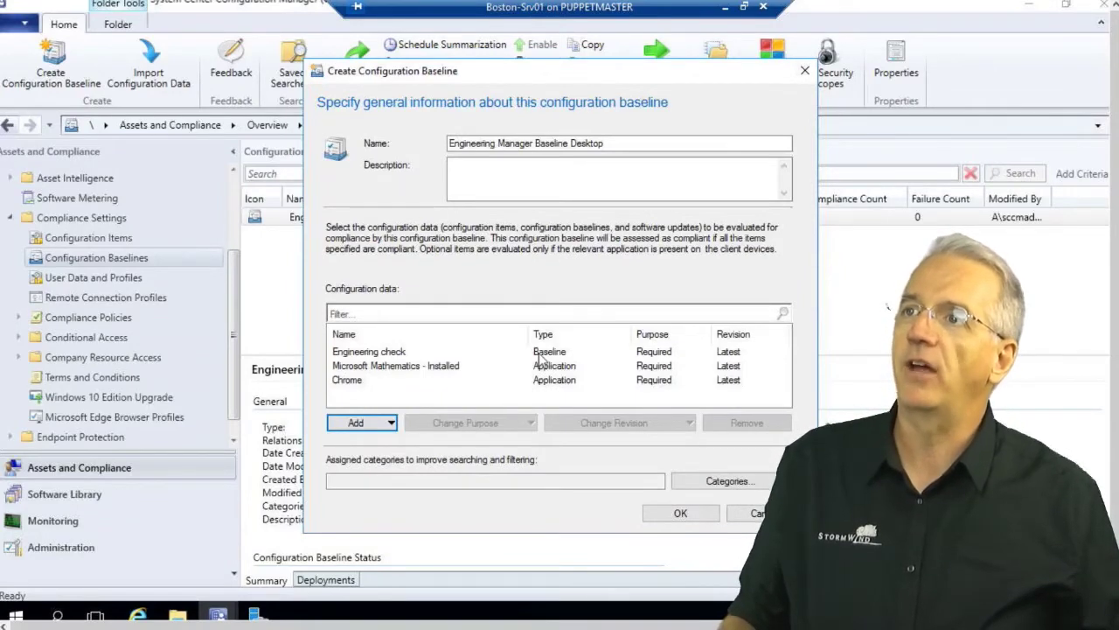
- Add the 2018-03 critical software update with article ID 4087657 for Windows Server 2016 to the baseline
{"action": "left_click", "coordinate": [391, 424]}
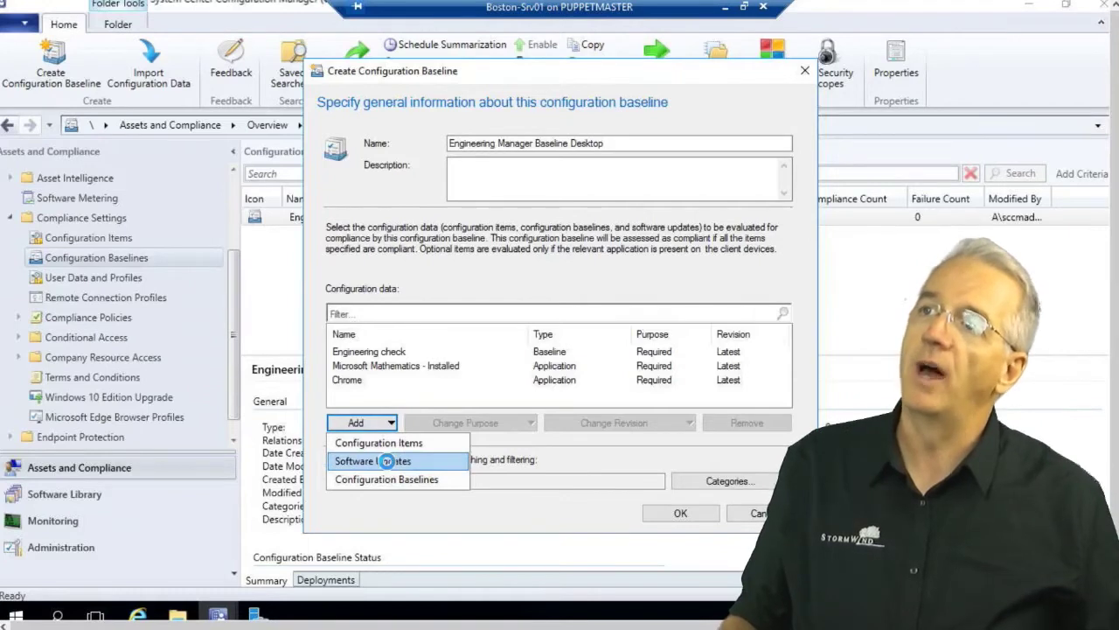
{"action": "left_click", "coordinate": [393, 461]}
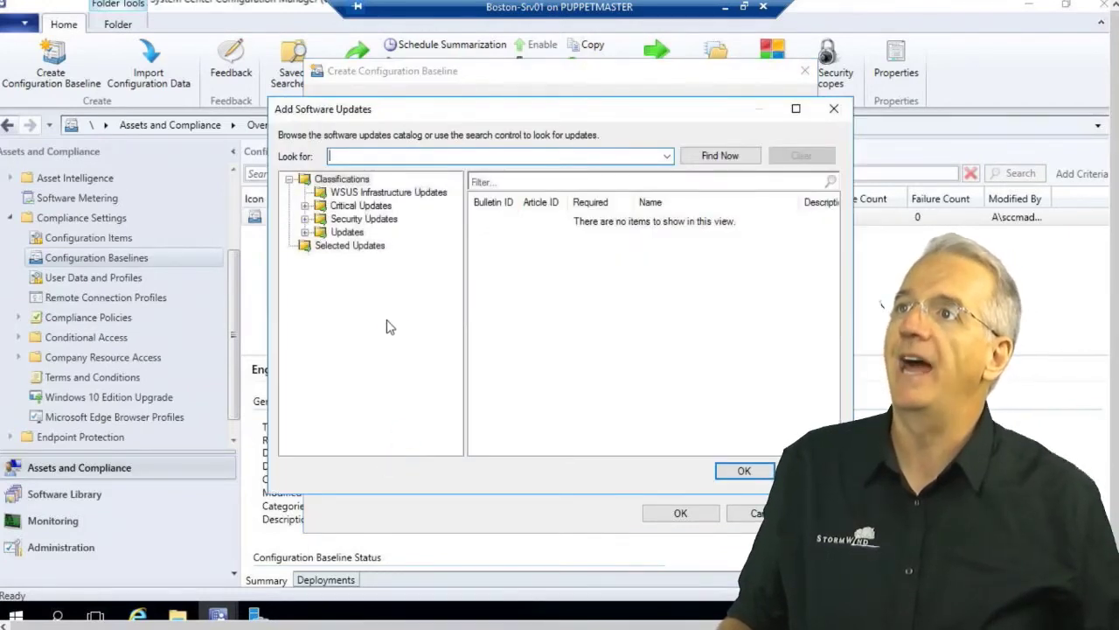
{"action": "left_click", "coordinate": [305, 206]}
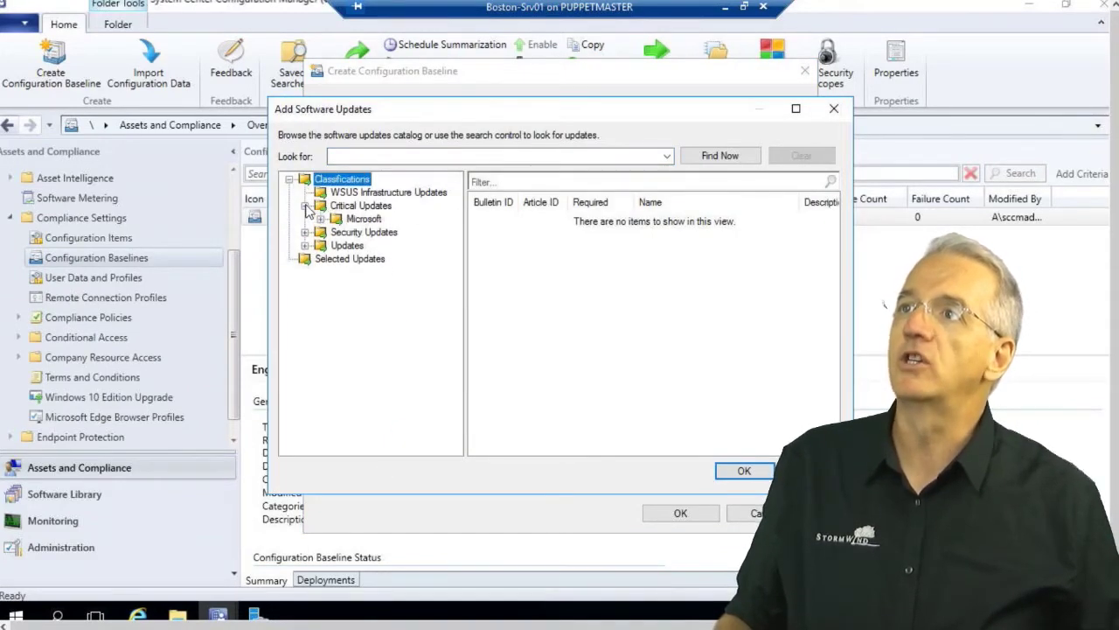
{"action": "left_click", "coordinate": [321, 218]}
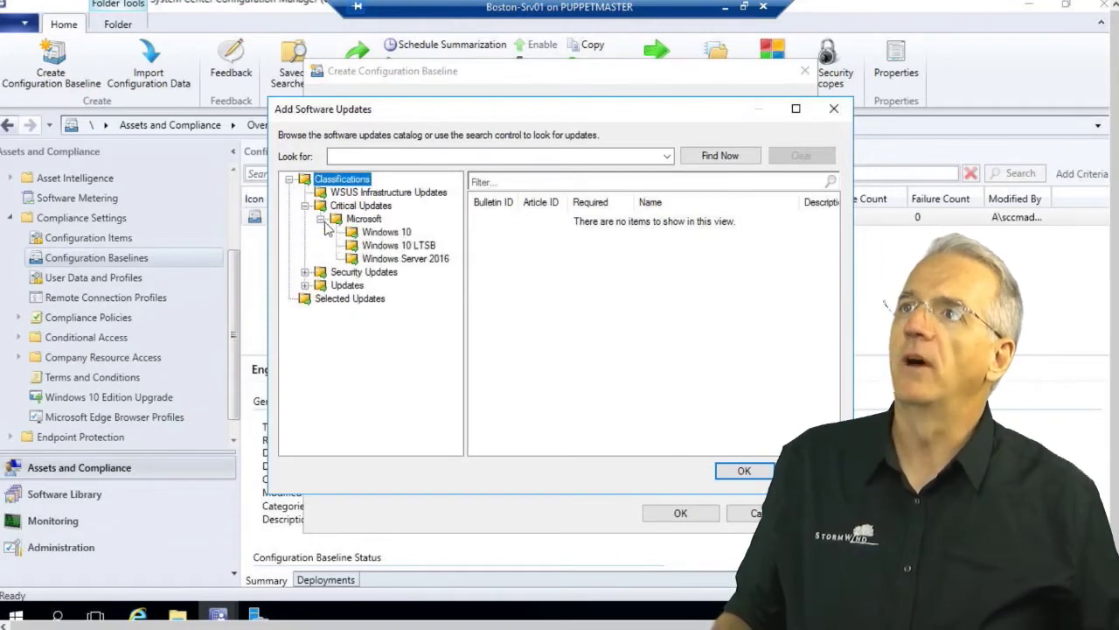
{"action": "left_click", "coordinate": [355, 260]}
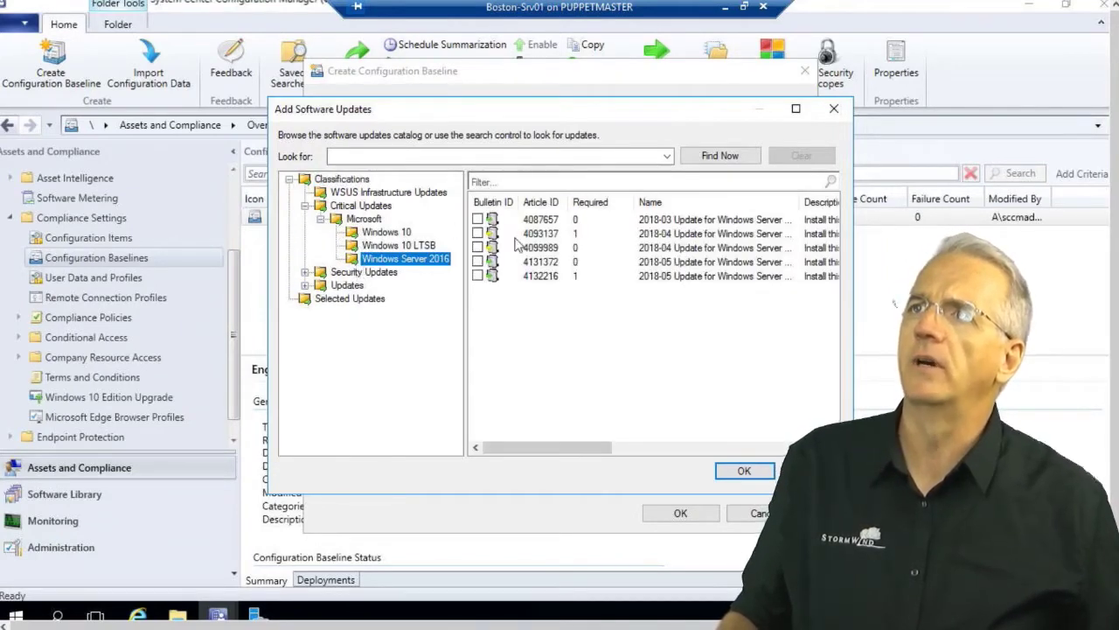
{"action": "left_click", "coordinate": [478, 219]}
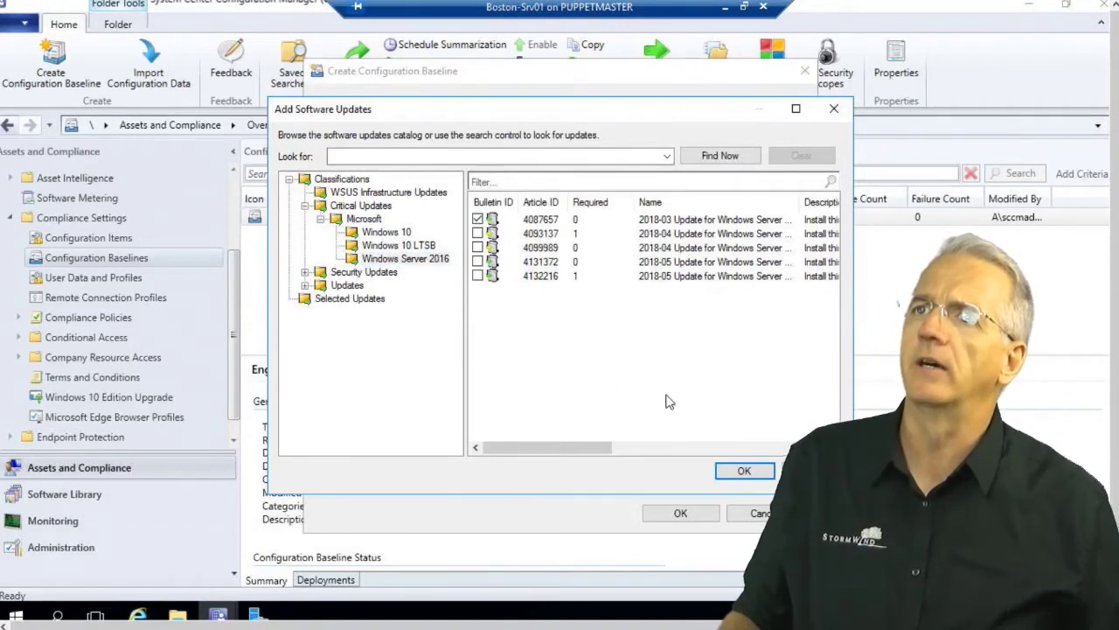
{"action": "left_click", "coordinate": [741, 470]}
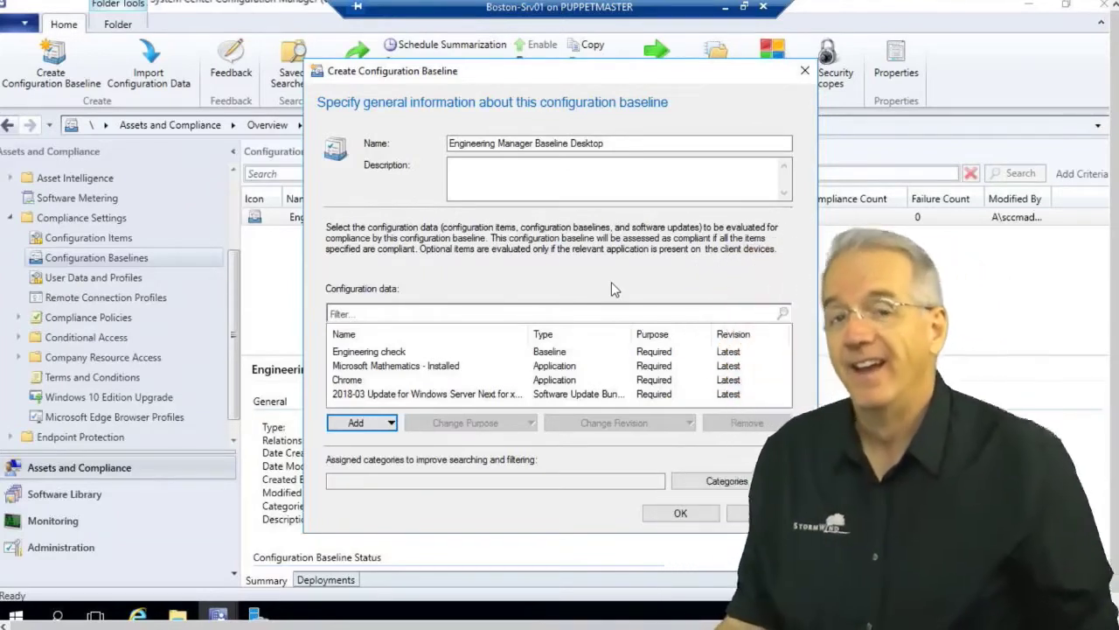
- Create an administrative category named "Engineering Managers" and assign it together with Engineering Tools to the baseline
{"action": "left_click", "coordinate": [358, 423]}
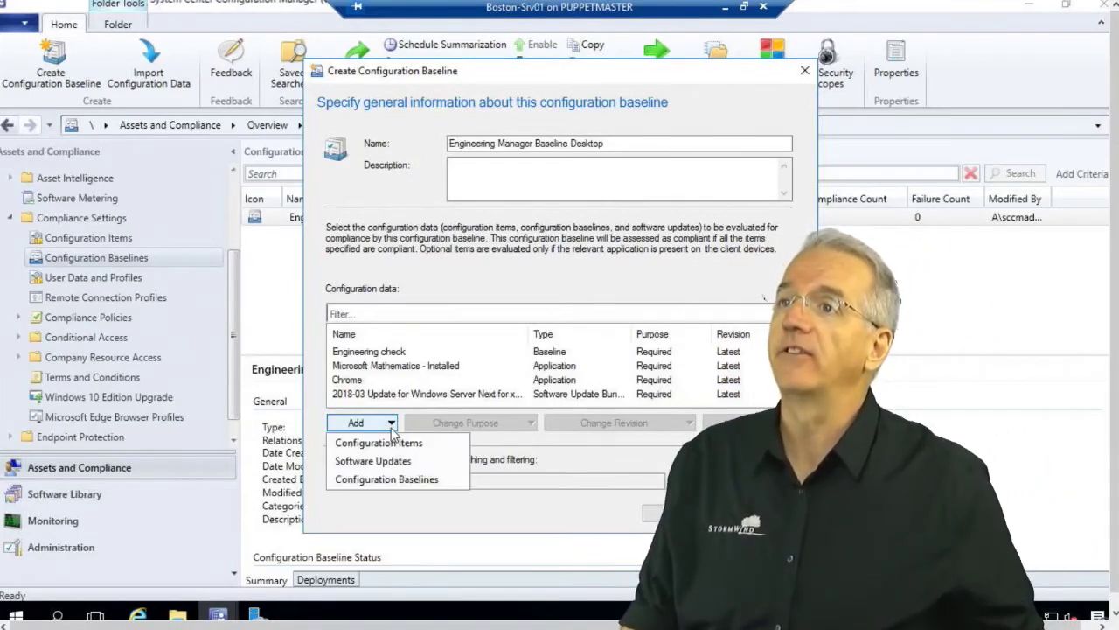
{"action": "left_click", "coordinate": [418, 515]}
{"action": "left_click", "coordinate": [730, 480]}
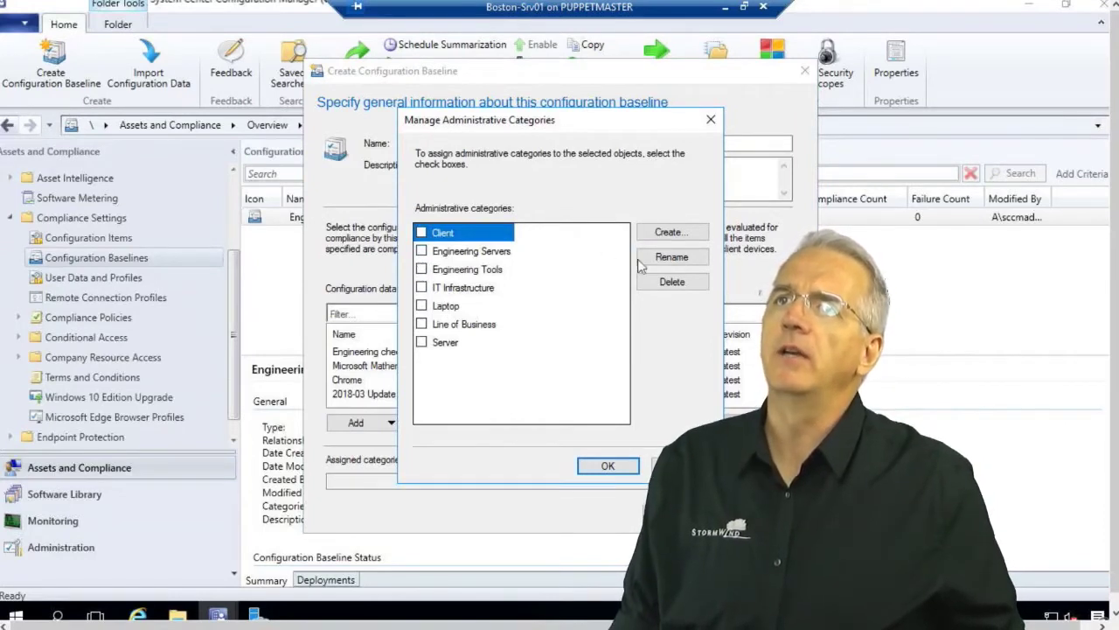
{"action": "left_click", "coordinate": [684, 232]}
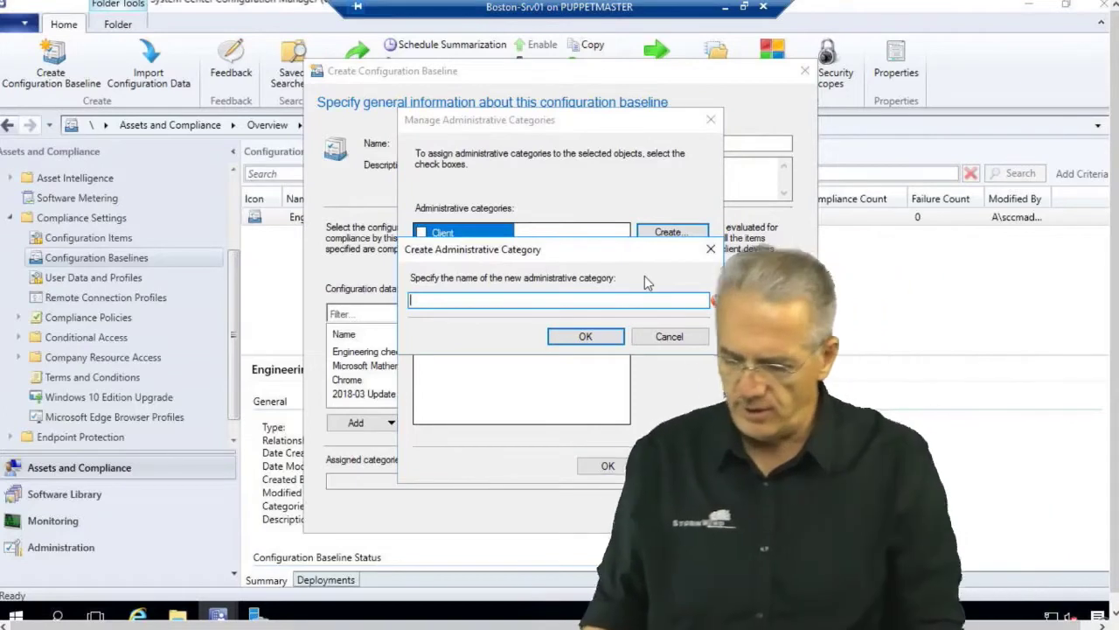
{"action": "type", "text": "En"}
{"action": "type", "text": "gin"}
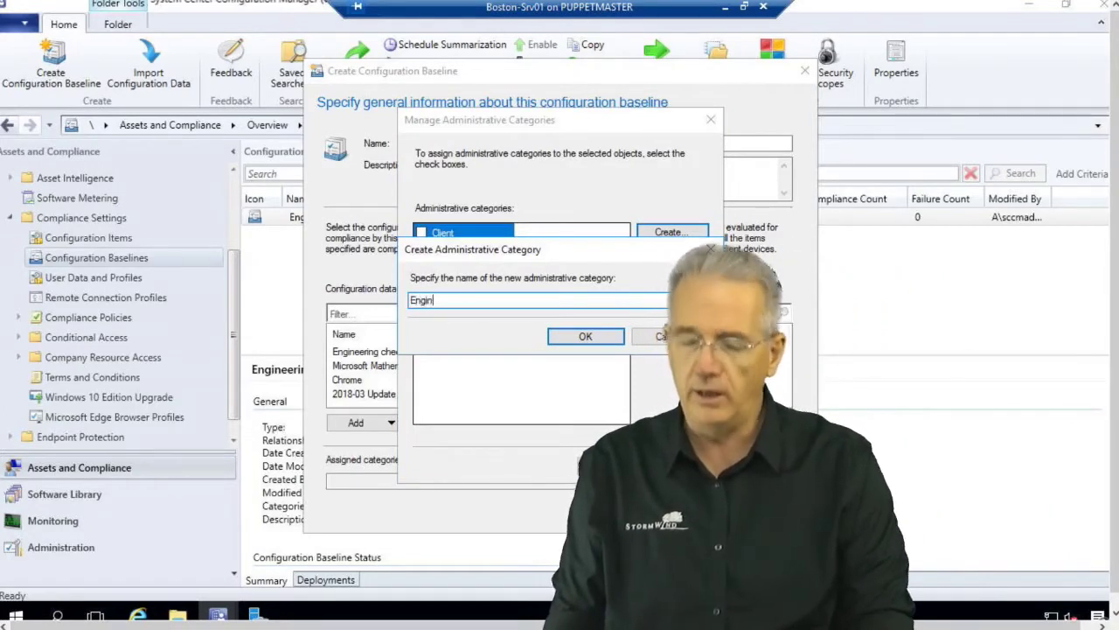
{"action": "type", "text": "eering Managers"}
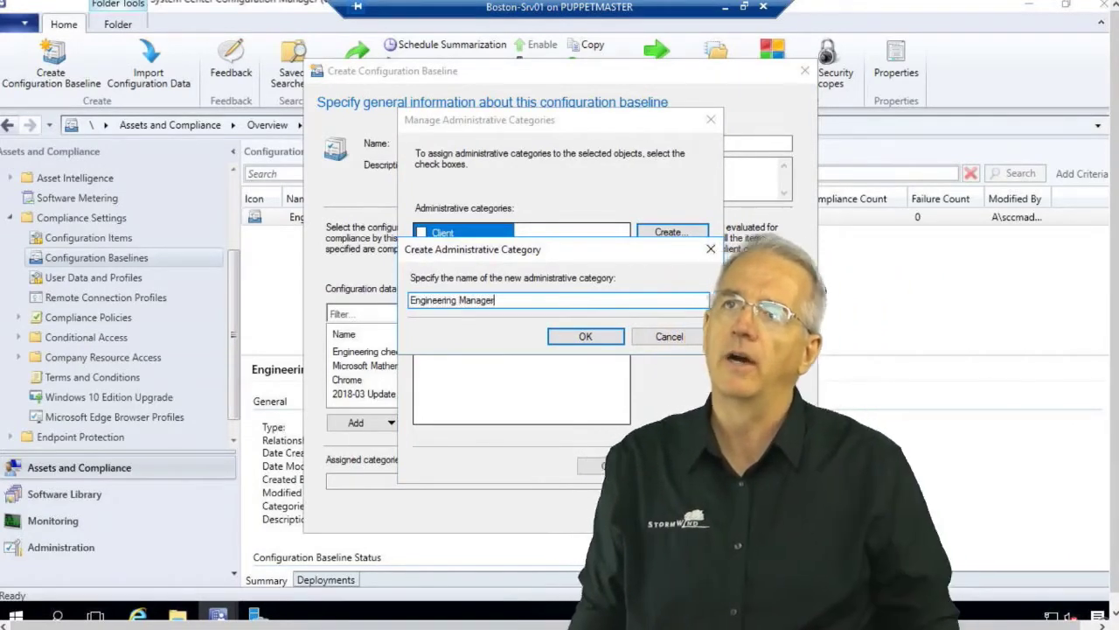
{"action": "left_click", "coordinate": [607, 341]}
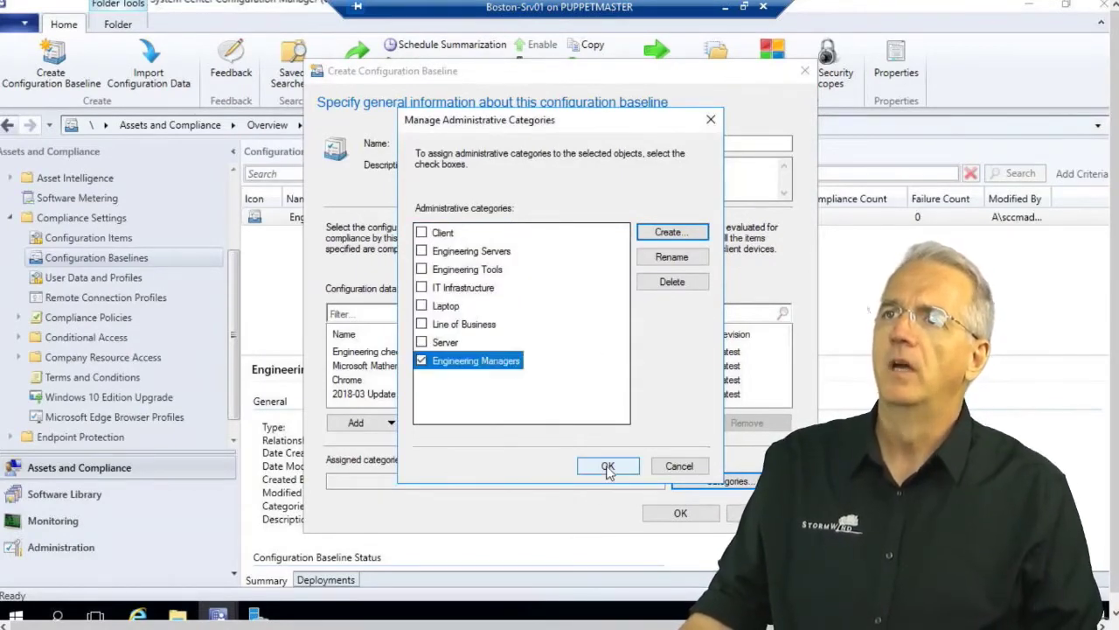
{"action": "left_click", "coordinate": [423, 270]}
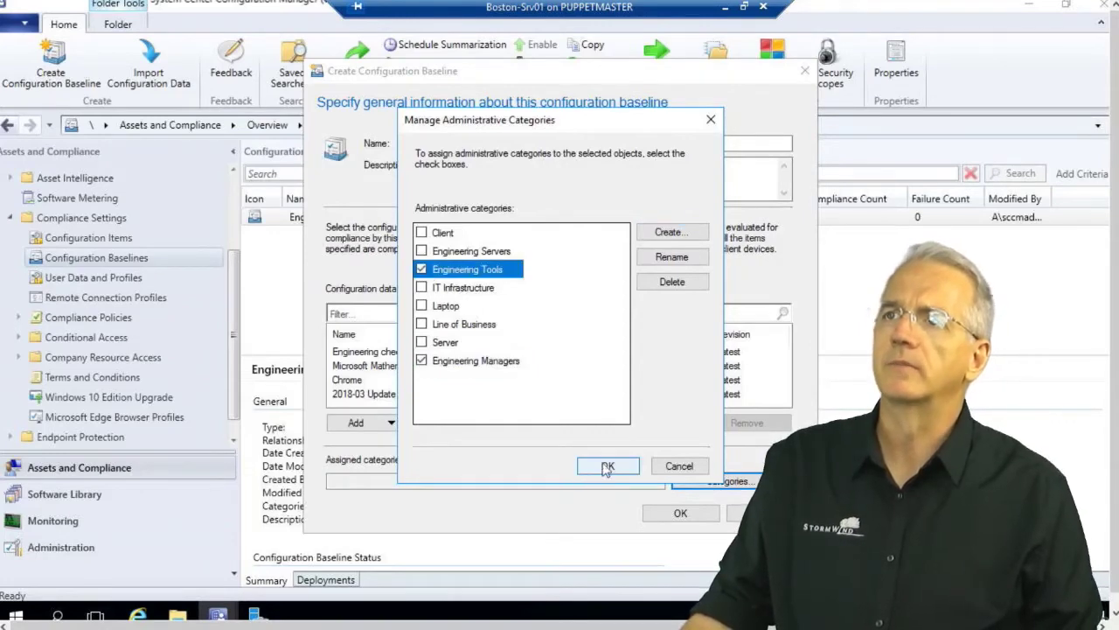
{"action": "left_click", "coordinate": [605, 469]}
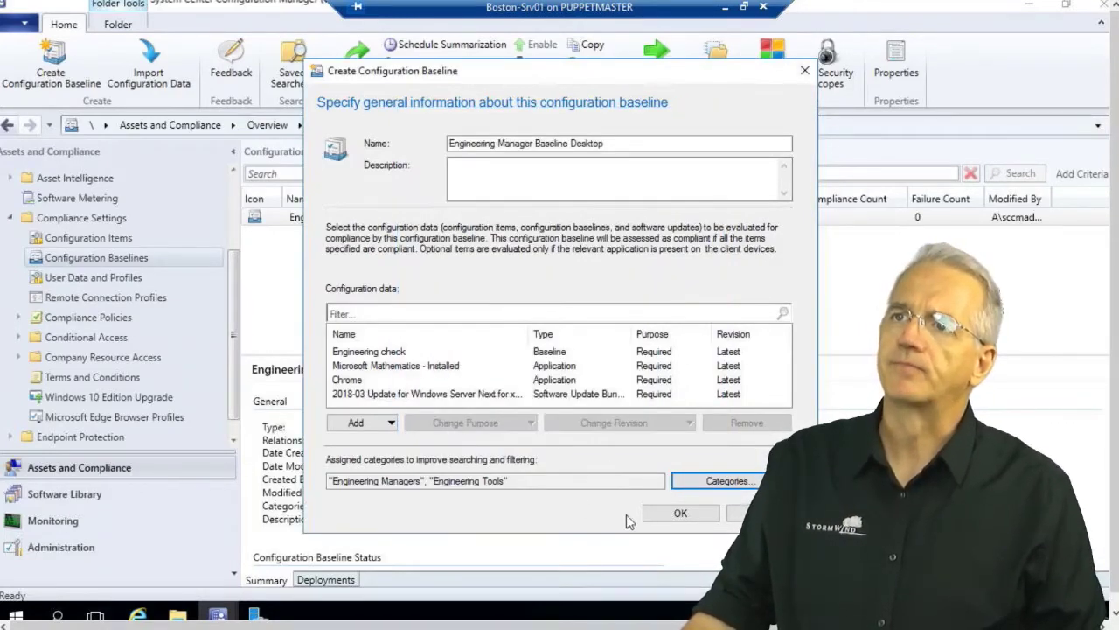
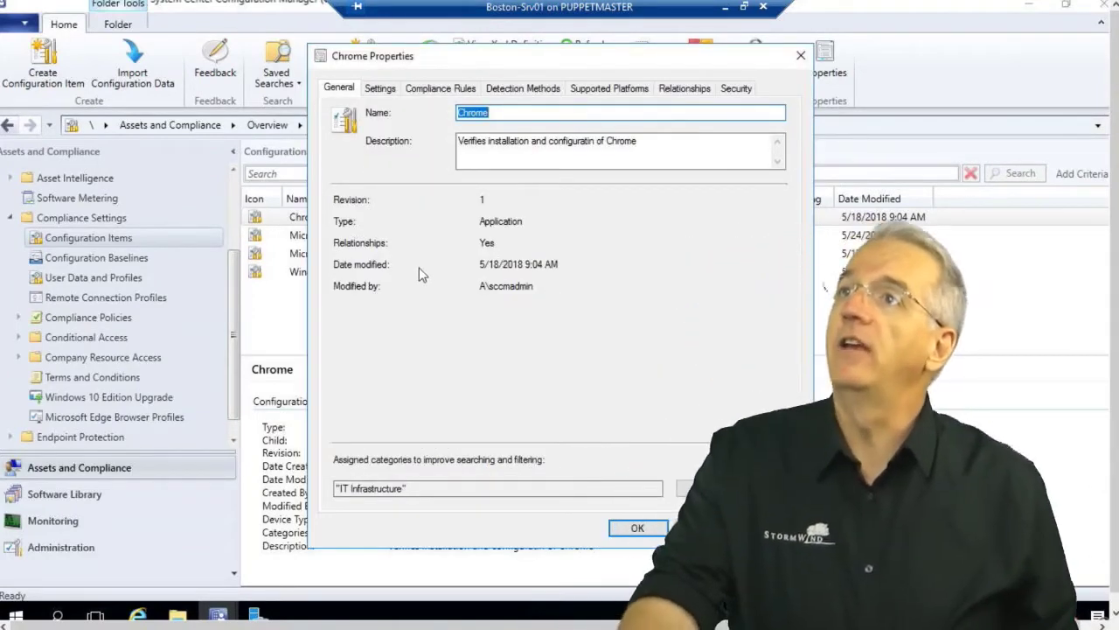
- Examine the Chrome configuration item's "How is Chrome Set up" setting and its compliance rules
{"action": "left_click", "coordinate": [379, 89]}
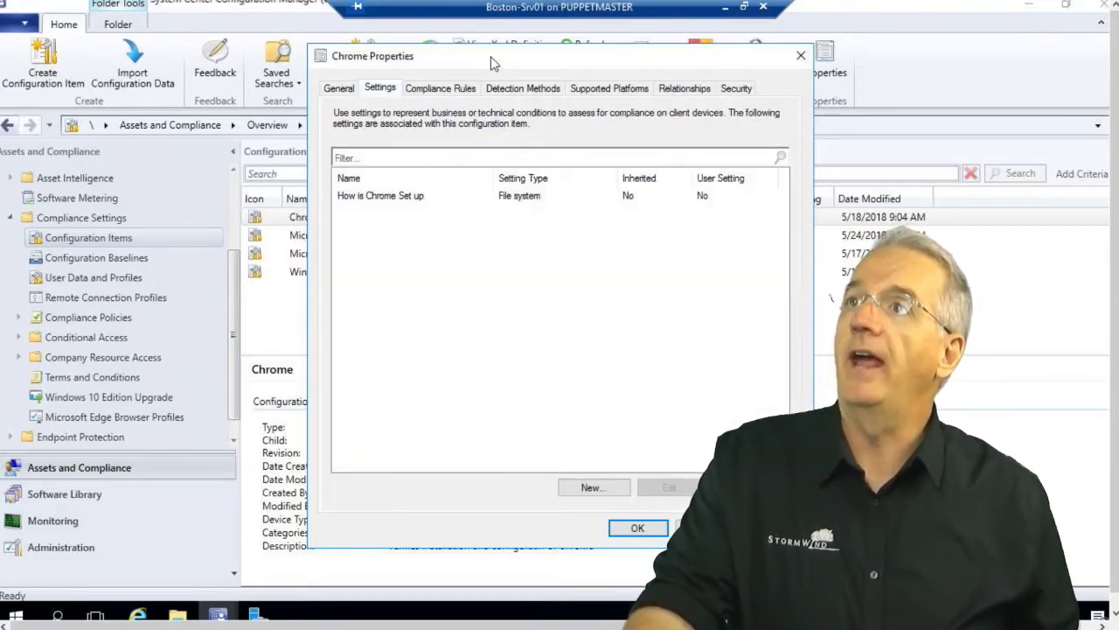
{"action": "left_click_drag", "start_coordinate": [491, 56], "coordinate": [362, 53]}
{"action": "left_click", "coordinate": [261, 196]}
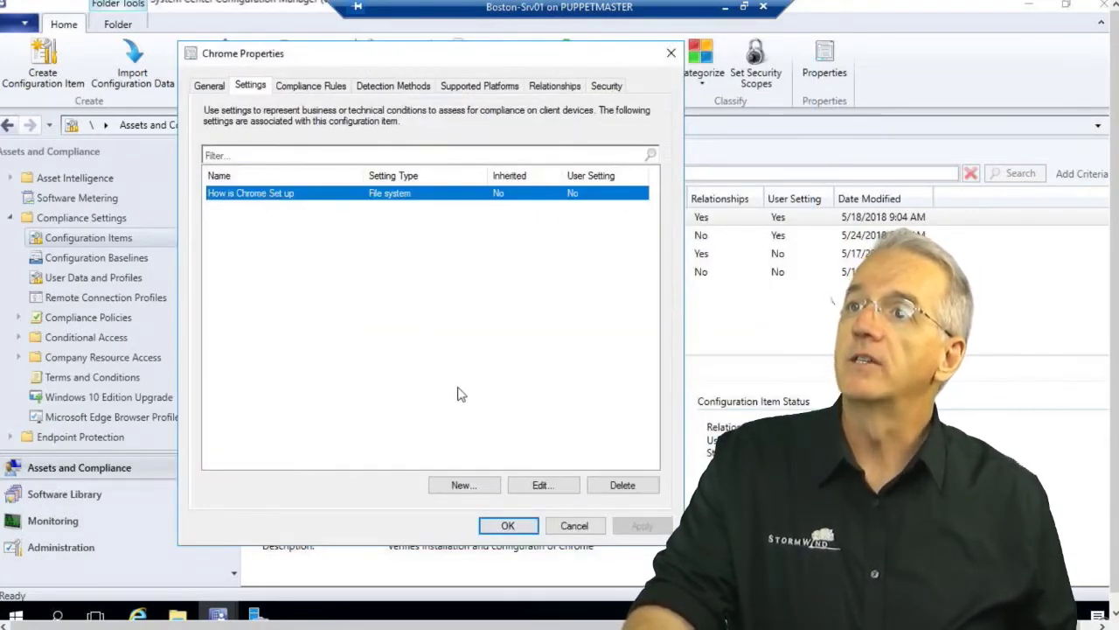
{"action": "left_click", "coordinate": [535, 486]}
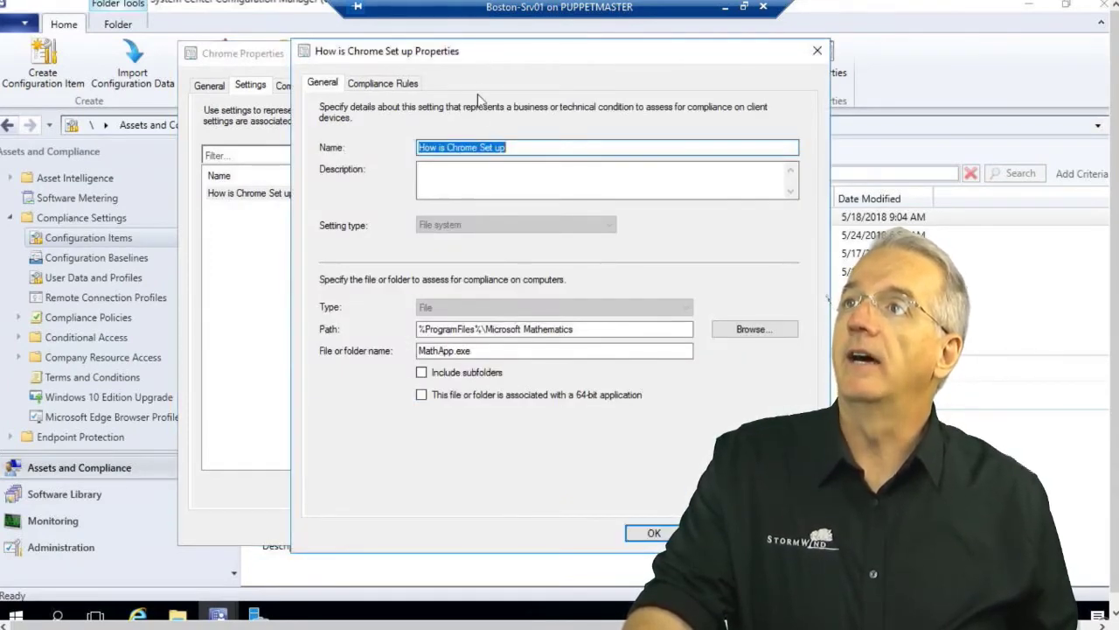
{"action": "left_click_drag", "start_coordinate": [467, 64], "coordinate": [382, 64]}
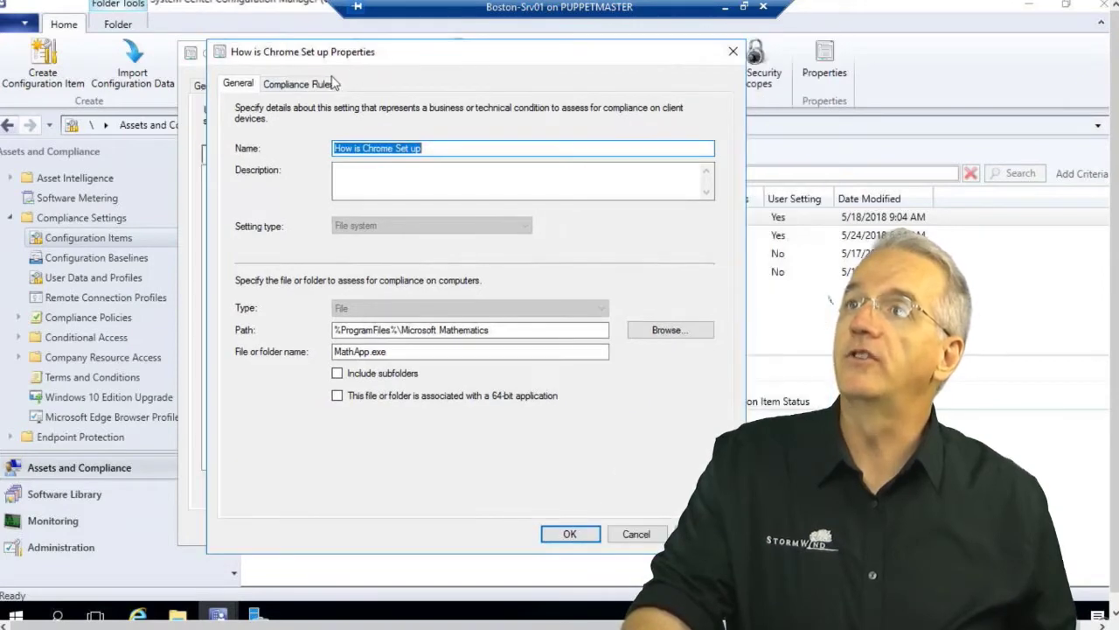
{"action": "left_click", "coordinate": [321, 83]}
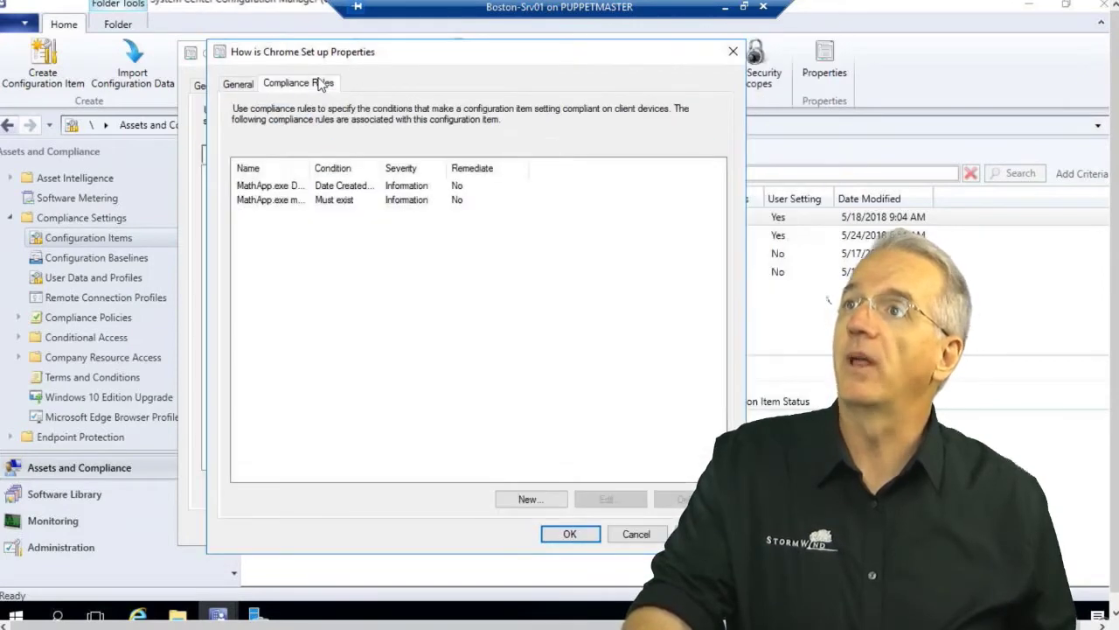
- Try enabling noncompliance reporting for a missing setting instance in the MathApp.exe Date Created rule, and close the Chrome item's properties without saving
{"action": "left_click", "coordinate": [395, 188]}
{"action": "left_click", "coordinate": [622, 497]}
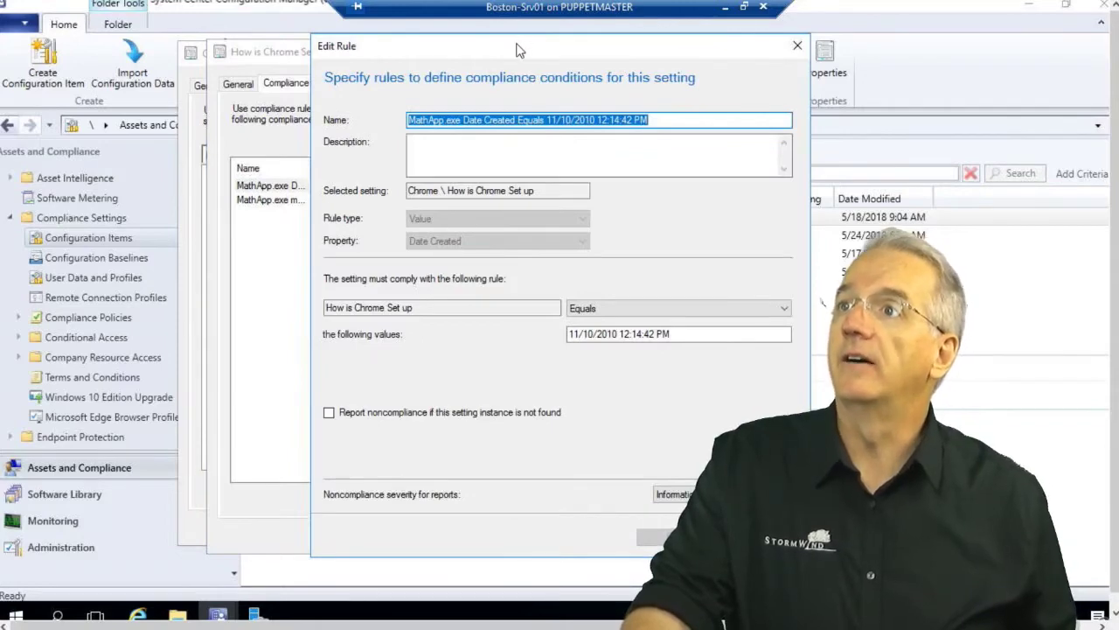
{"action": "left_click_drag", "start_coordinate": [516, 50], "coordinate": [363, 50]}
{"action": "left_click", "coordinate": [245, 417]}
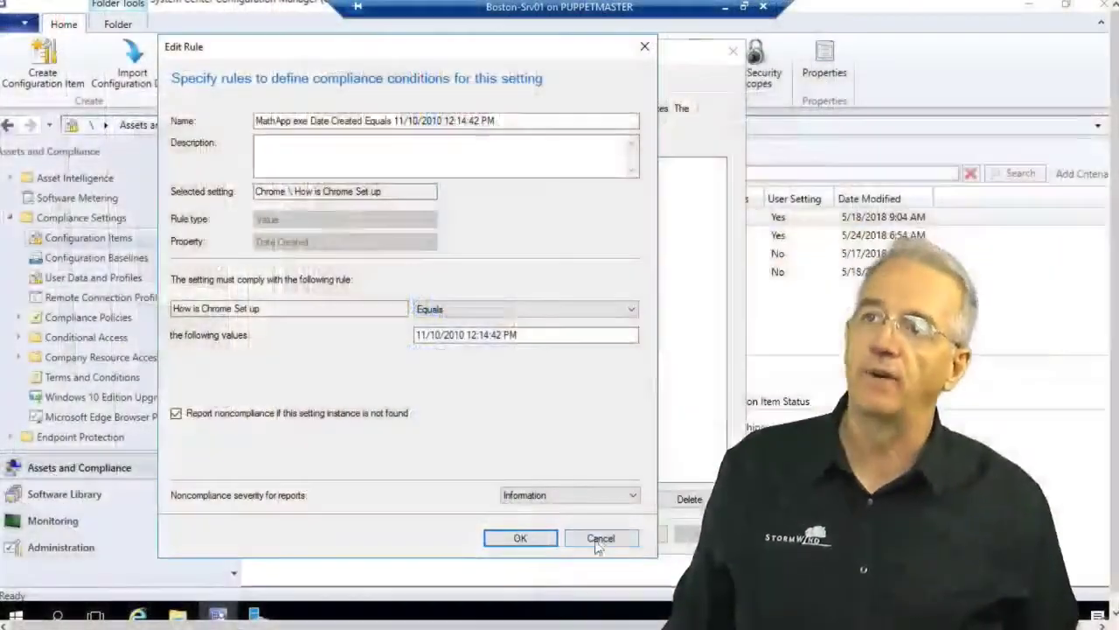
{"action": "left_click", "coordinate": [595, 535]}
{"action": "left_click", "coordinate": [636, 532]}
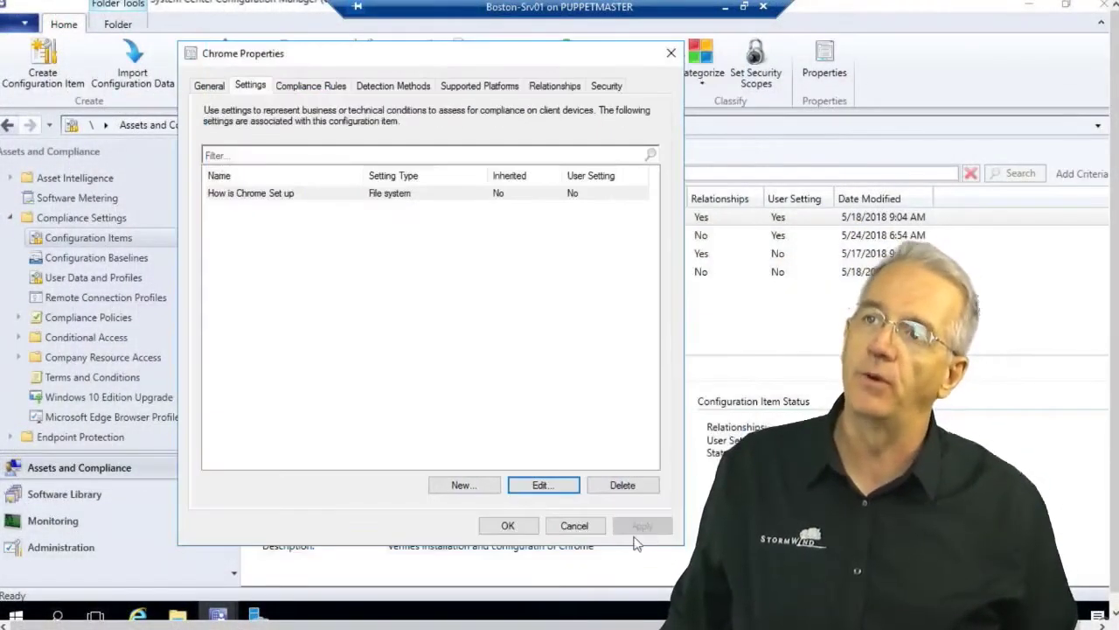
{"action": "left_click", "coordinate": [575, 525]}
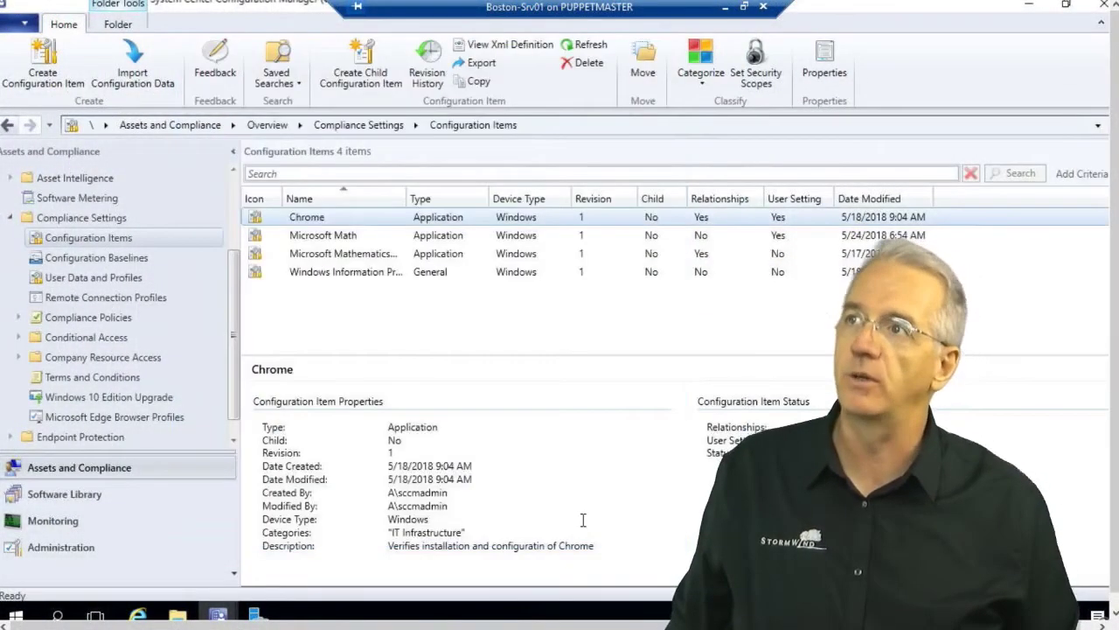
- Start a deployment of the Engineering Manager Baseline Desktop configuration baseline
{"action": "left_click", "coordinate": [138, 258]}
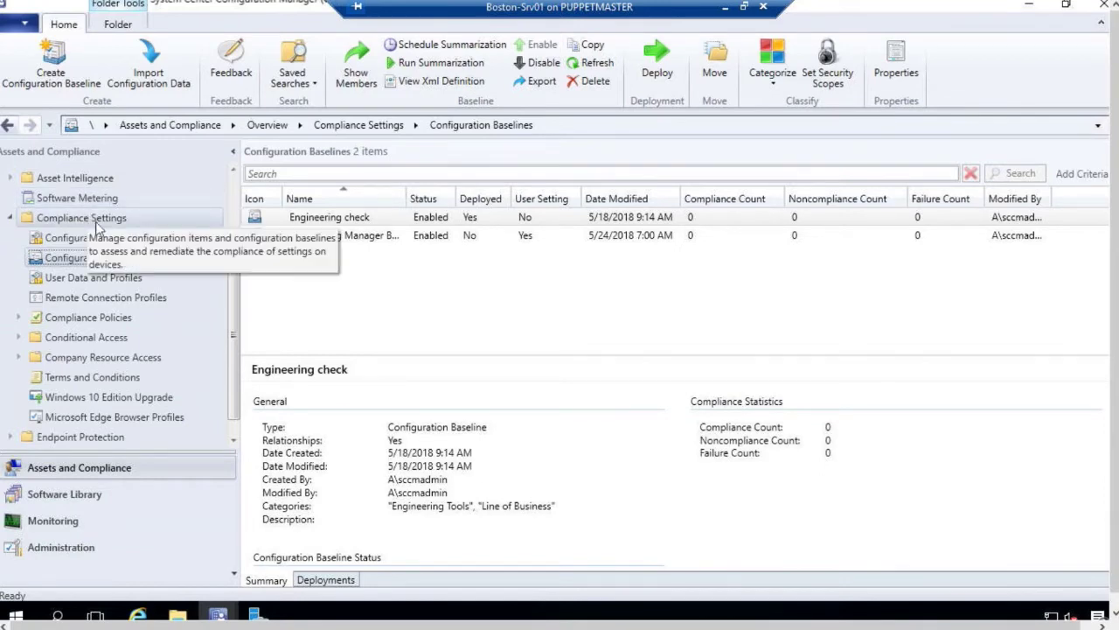
{"action": "left_click", "coordinate": [301, 217]}
{"action": "left_click", "coordinate": [327, 235]}
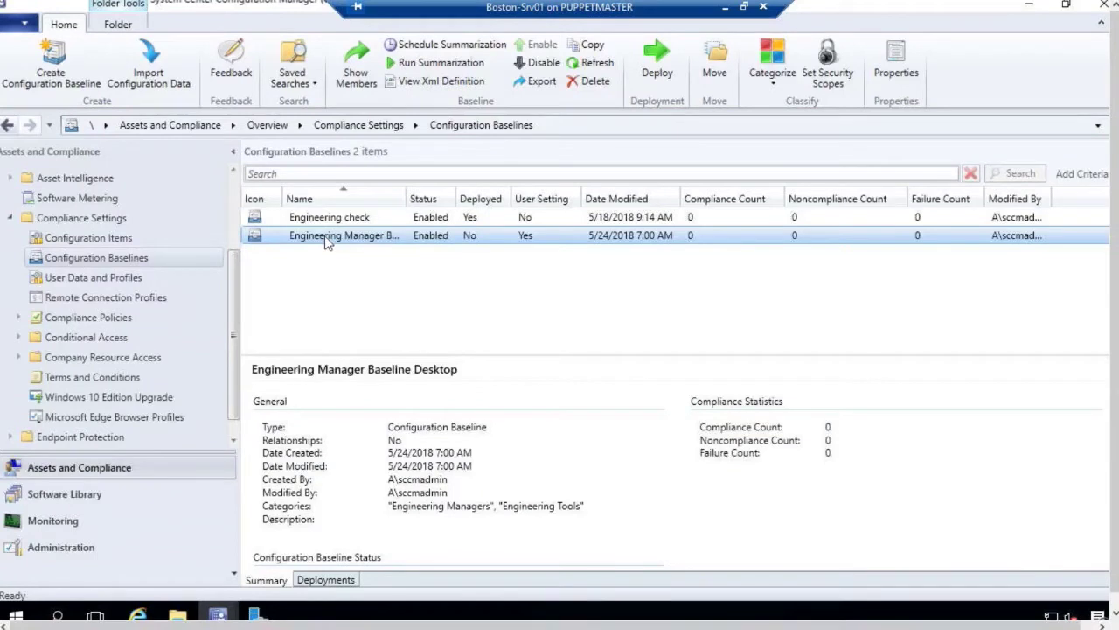
{"action": "right_click", "coordinate": [325, 236]}
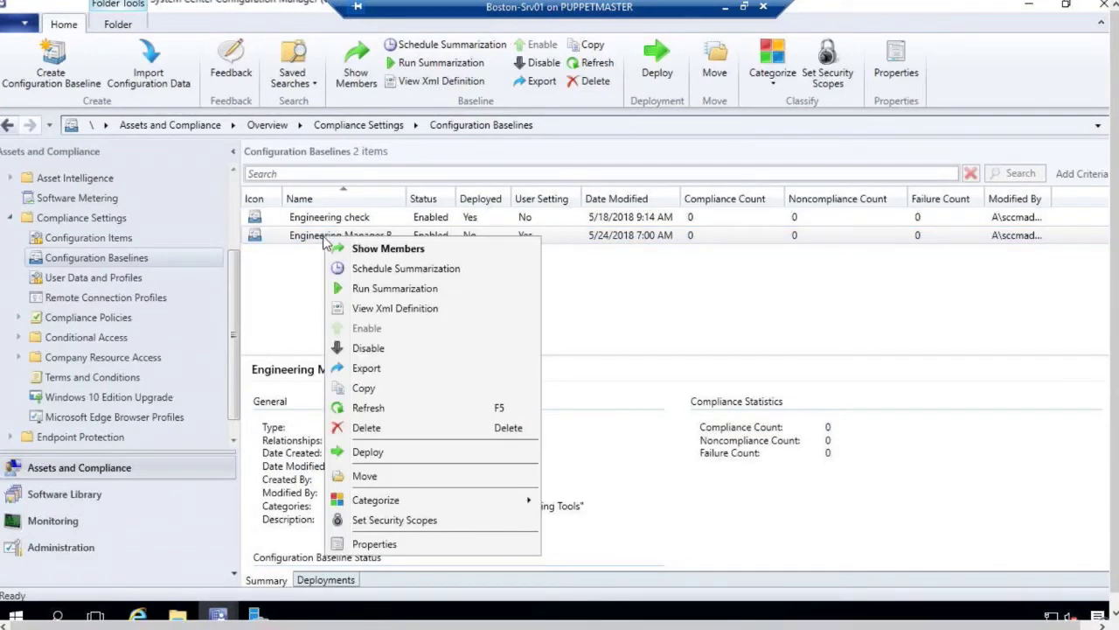
{"action": "left_click", "coordinate": [367, 452]}
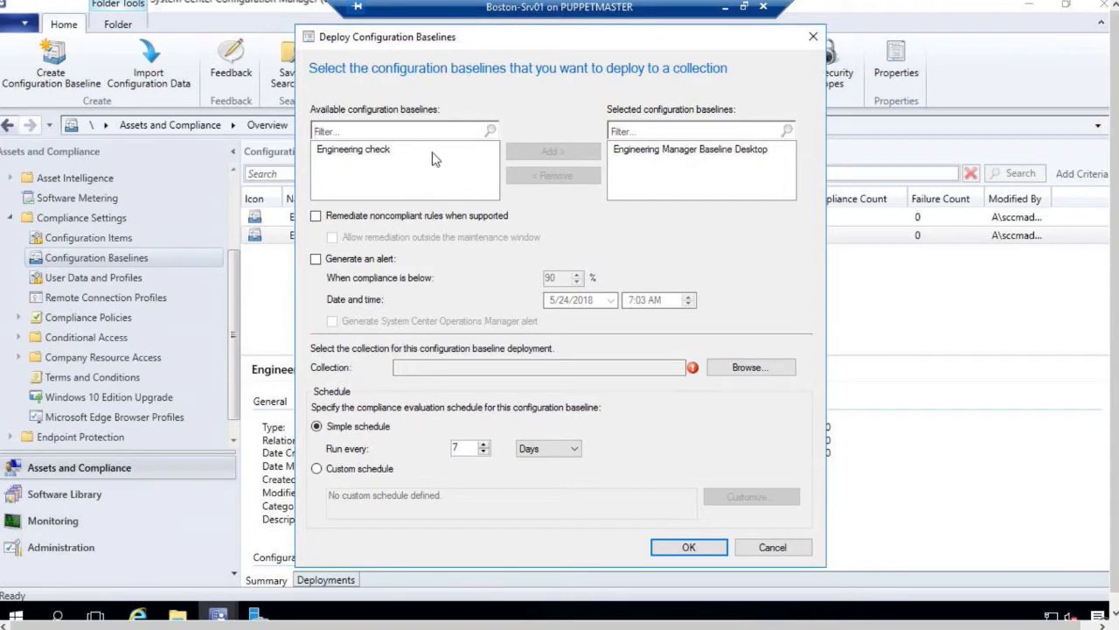
- Add the Engineering check baseline to the deployment's selected baselines and remove it again
{"action": "left_click", "coordinate": [381, 156]}
{"action": "left_click", "coordinate": [570, 151]}
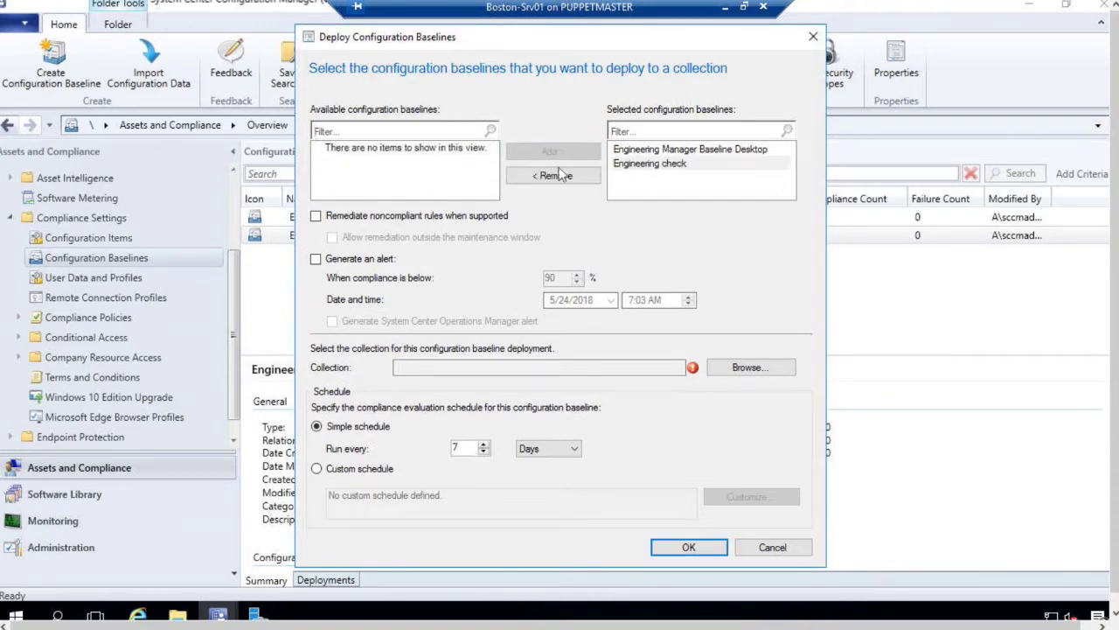
{"action": "left_click", "coordinate": [552, 175]}
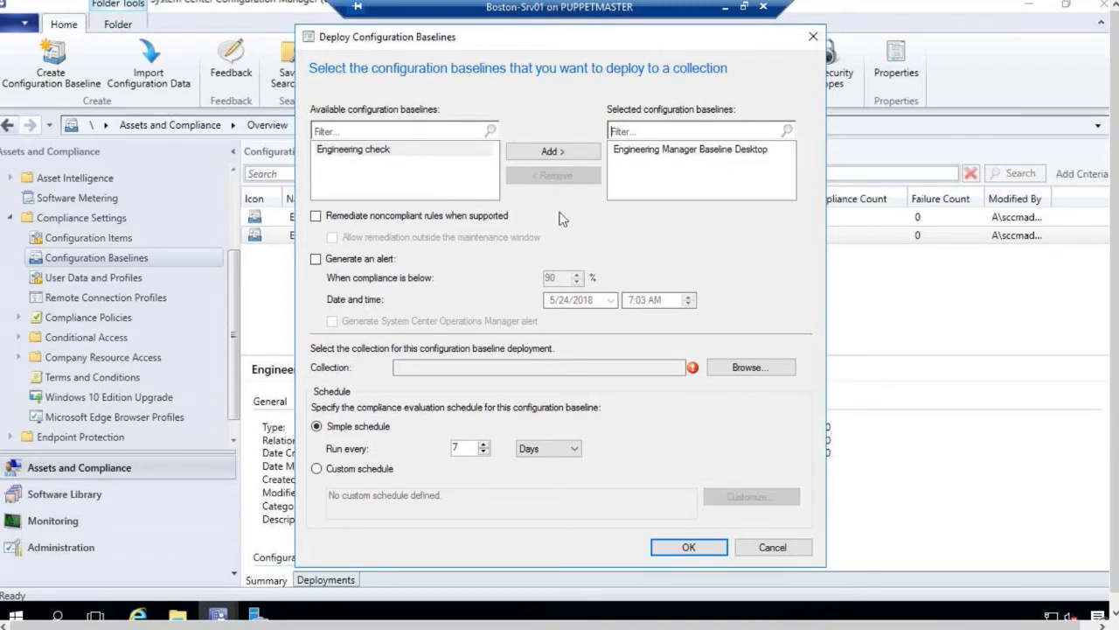
- Enable remediation of noncompliant rules when supported, and allow remediation outside the maintenance window
{"action": "left_click", "coordinate": [418, 218]}
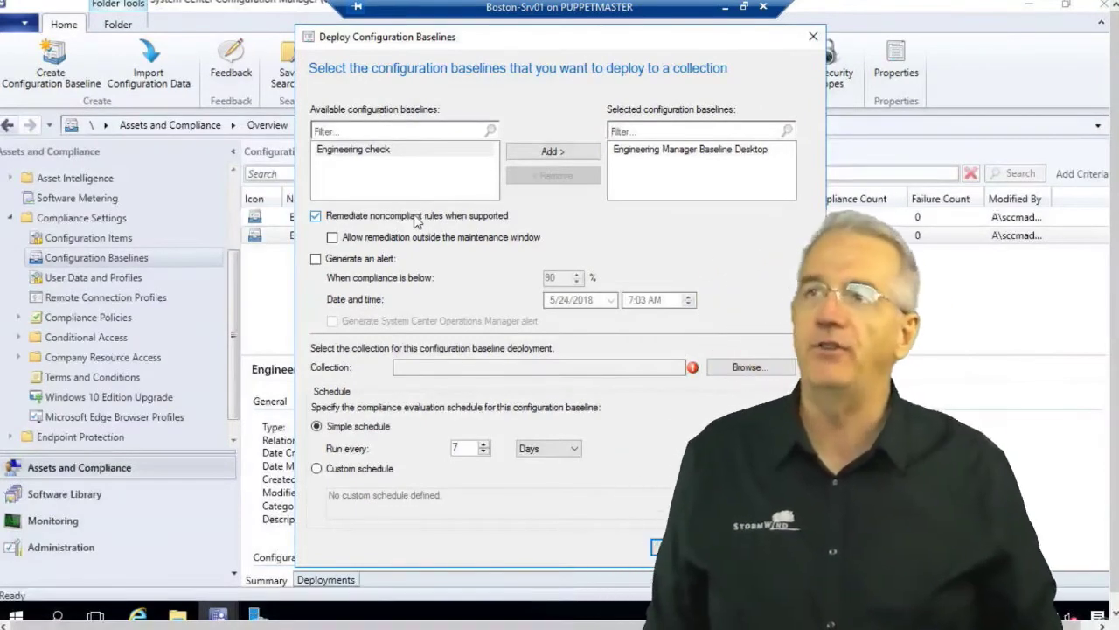
{"action": "left_click_drag", "start_coordinate": [559, 50], "coordinate": [411, 46]}
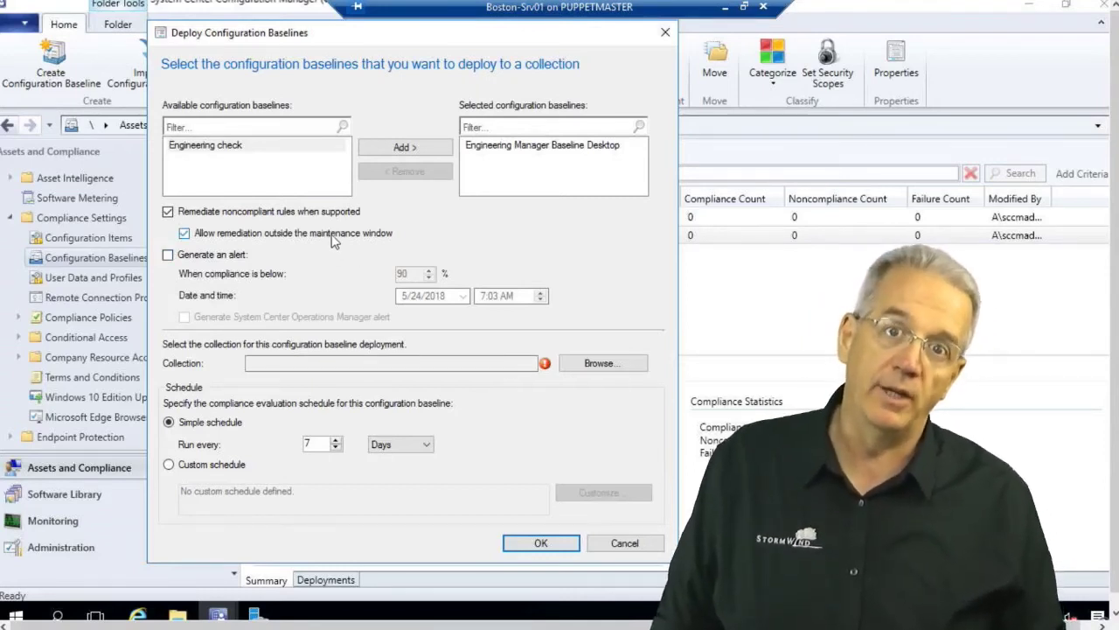
- Enable alert generation for the deployment with the date 6/8/2018, including a System Center Operations Manager alert
{"action": "left_click", "coordinate": [242, 255]}
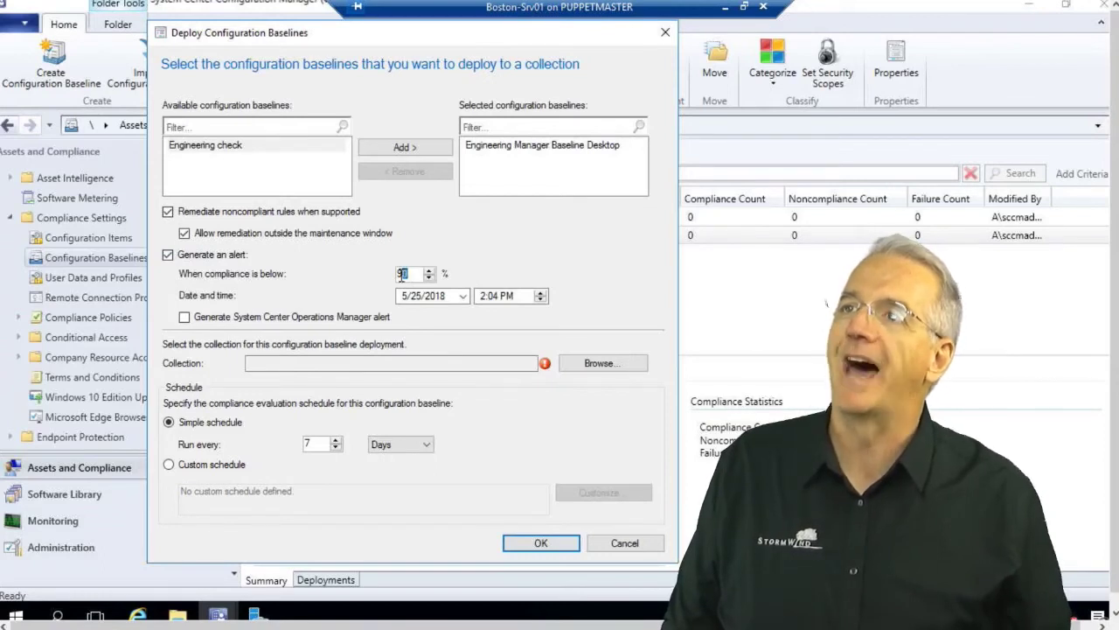
{"action": "left_click", "coordinate": [464, 296]}
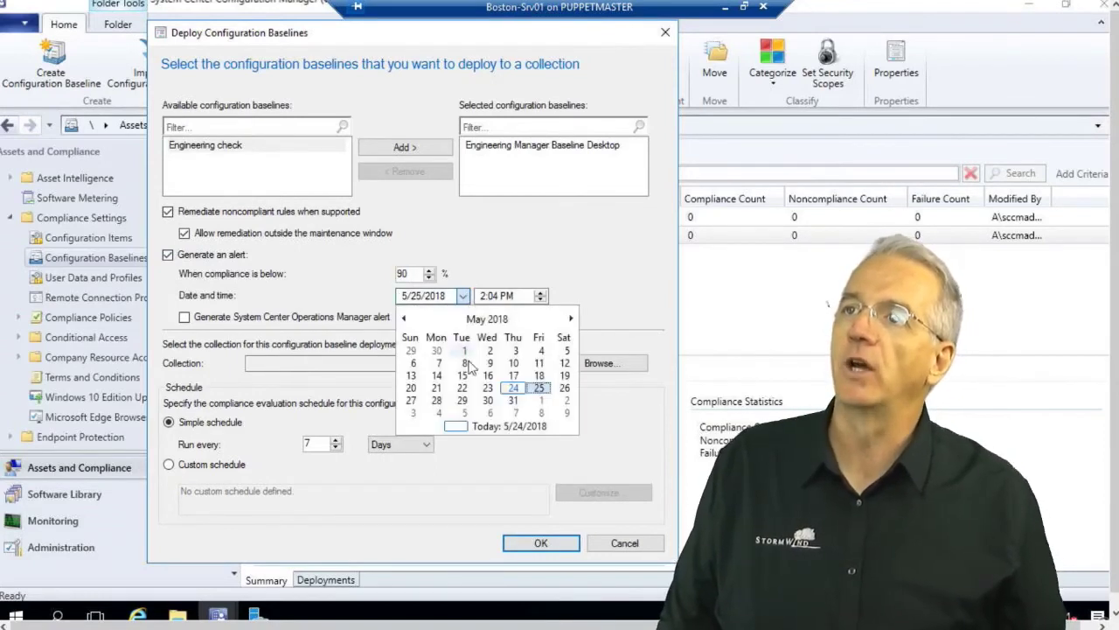
{"action": "left_click", "coordinate": [543, 413]}
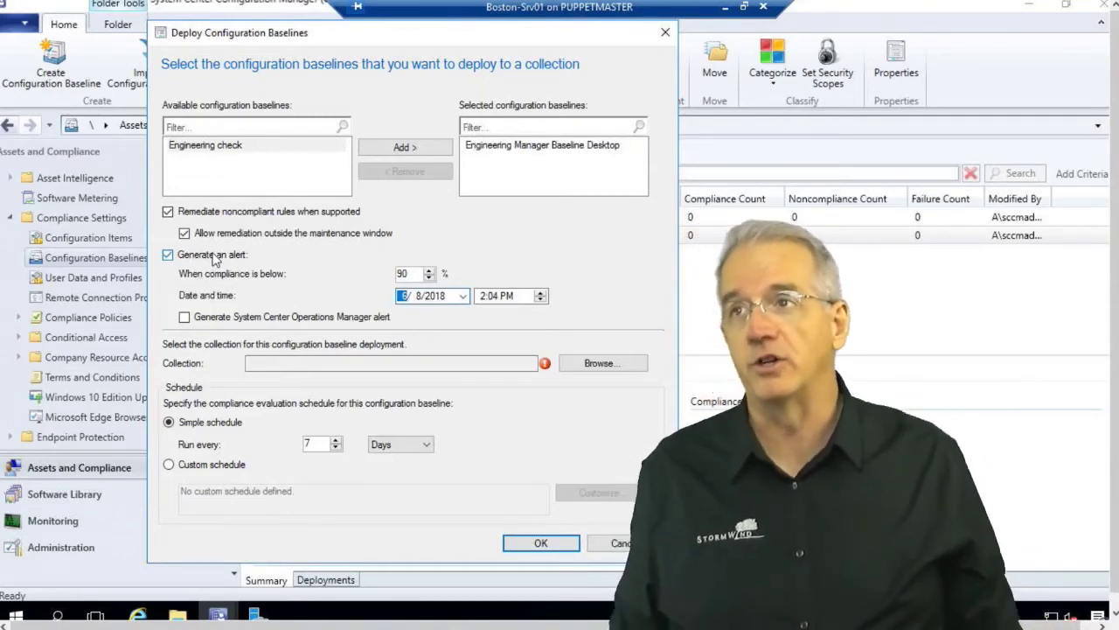
{"action": "left_click", "coordinate": [235, 320]}
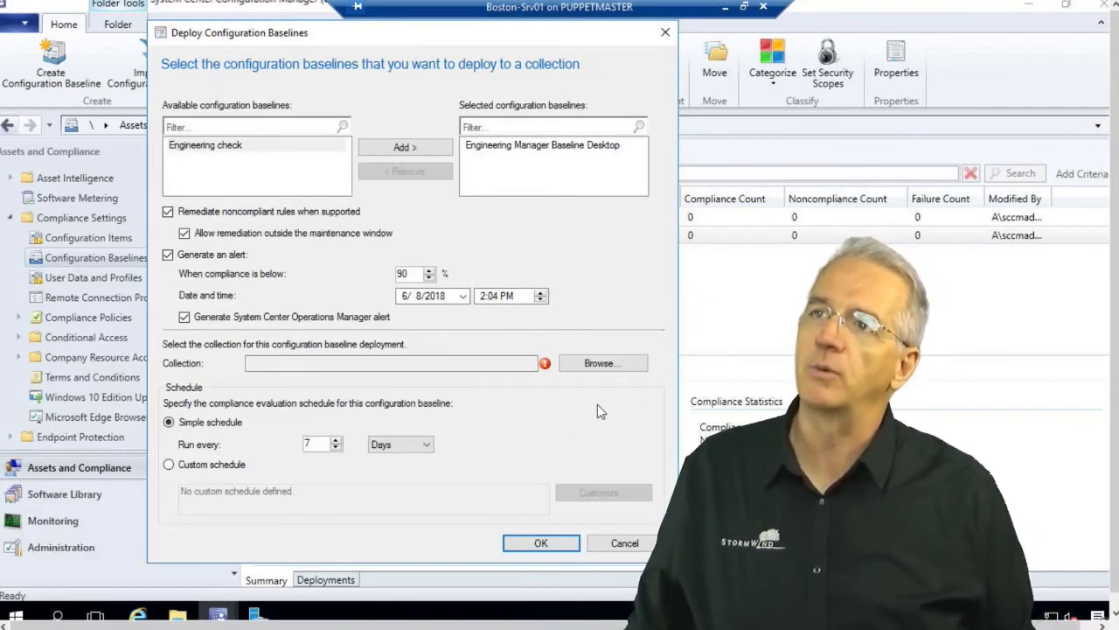
- Target the deployment at the LOB Server device collection
{"action": "left_click", "coordinate": [600, 364]}
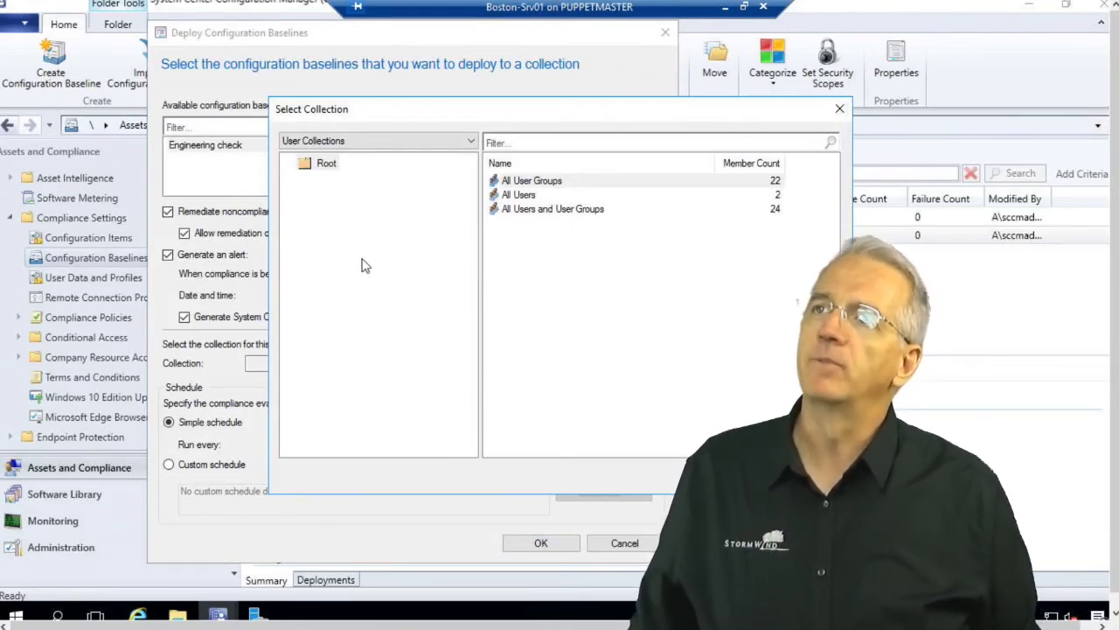
{"action": "left_click", "coordinate": [463, 144]}
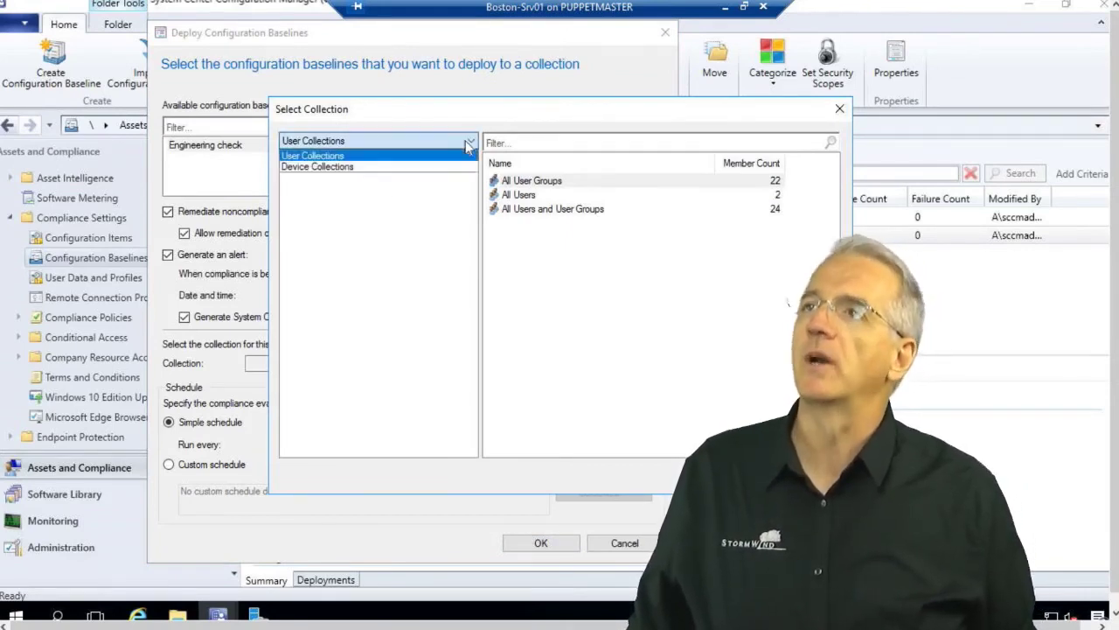
{"action": "left_click", "coordinate": [446, 167]}
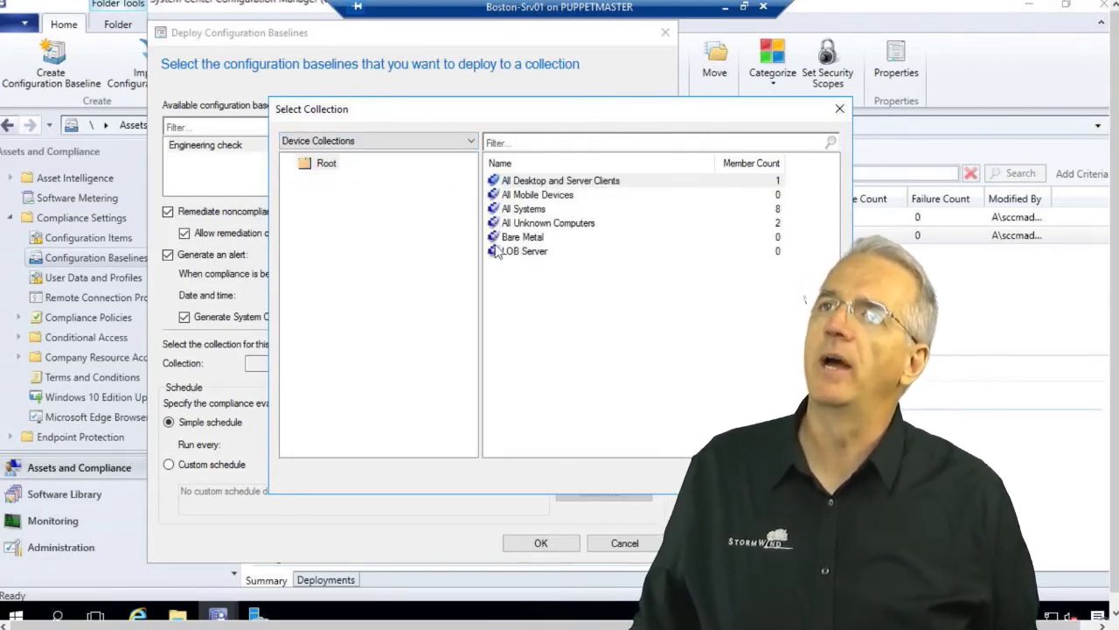
{"action": "double_click", "coordinate": [535, 252]}
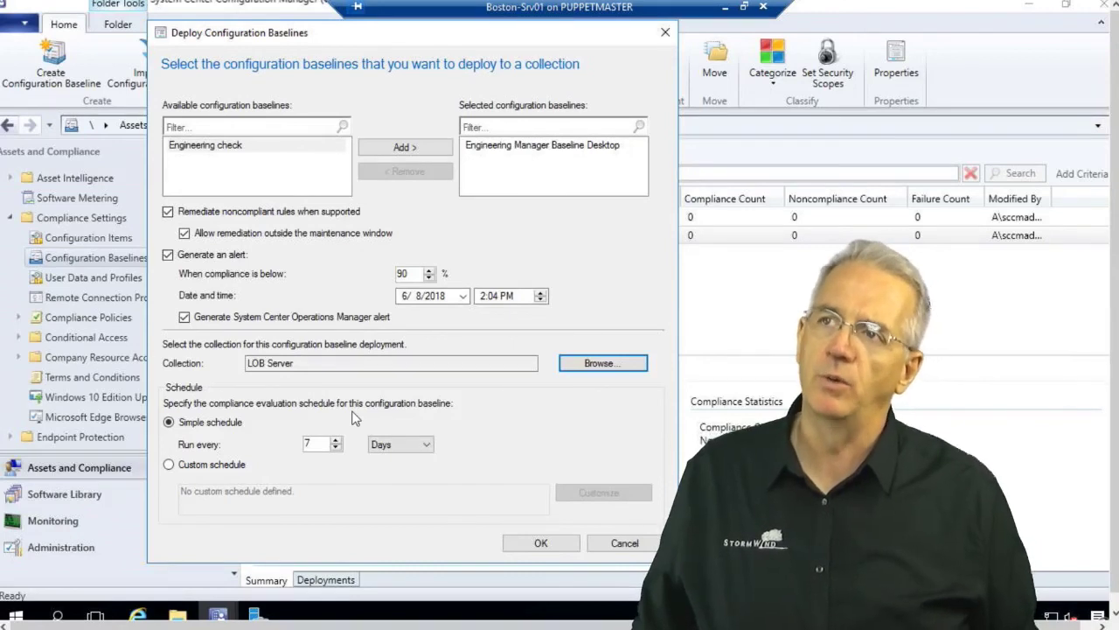
- Switch the compliance evaluation to a custom schedule and view its recurrence options without changing them
{"action": "left_click", "coordinate": [169, 464]}
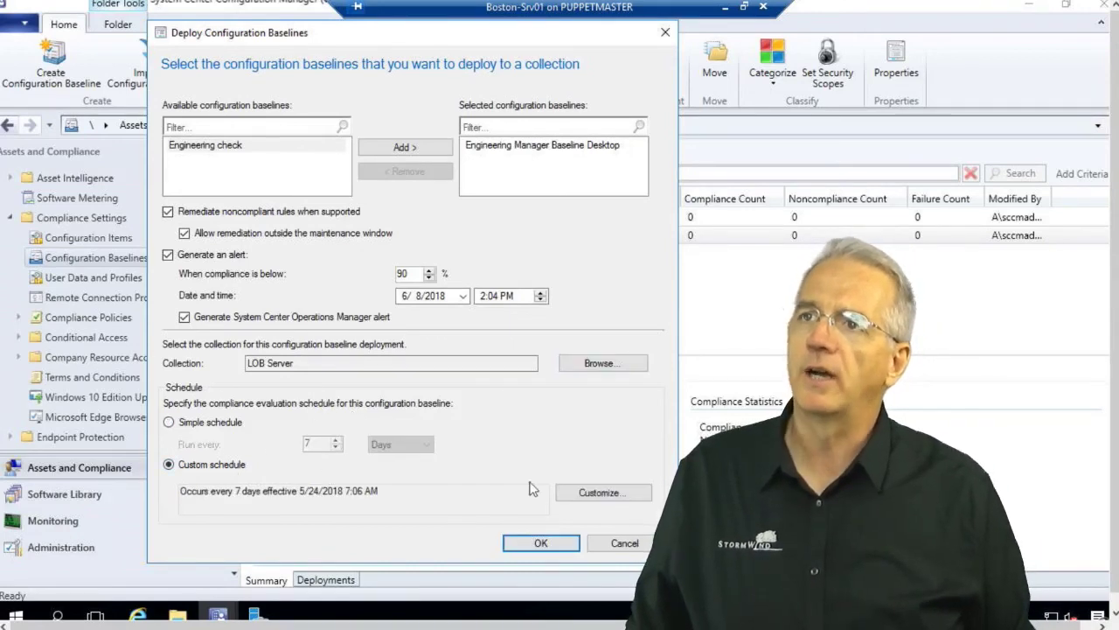
{"action": "left_click", "coordinate": [613, 492]}
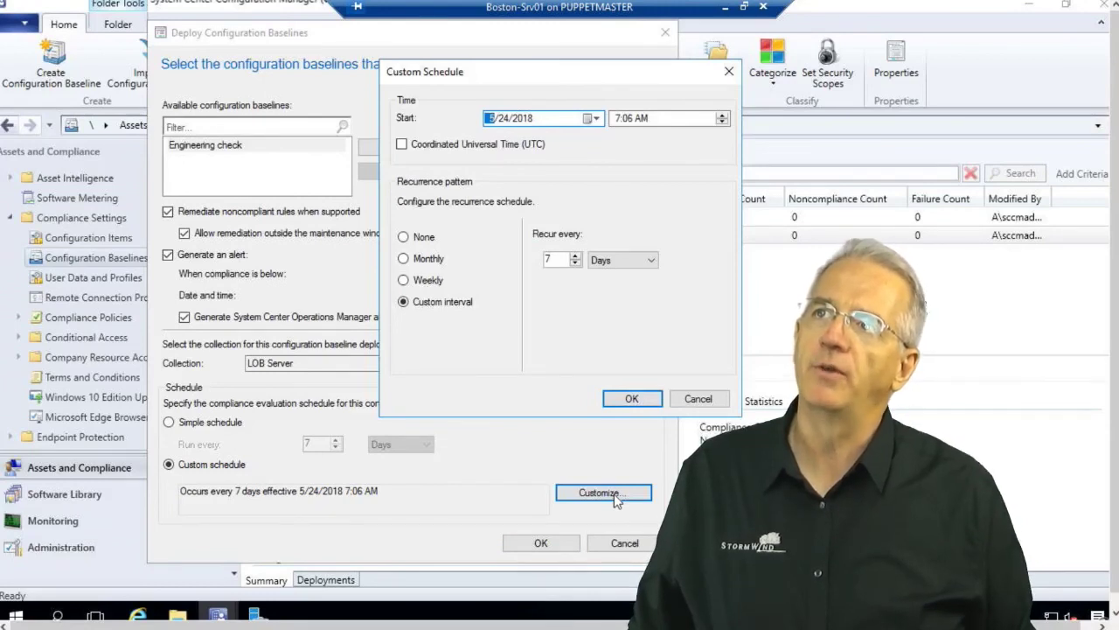
{"action": "left_click", "coordinate": [697, 399]}
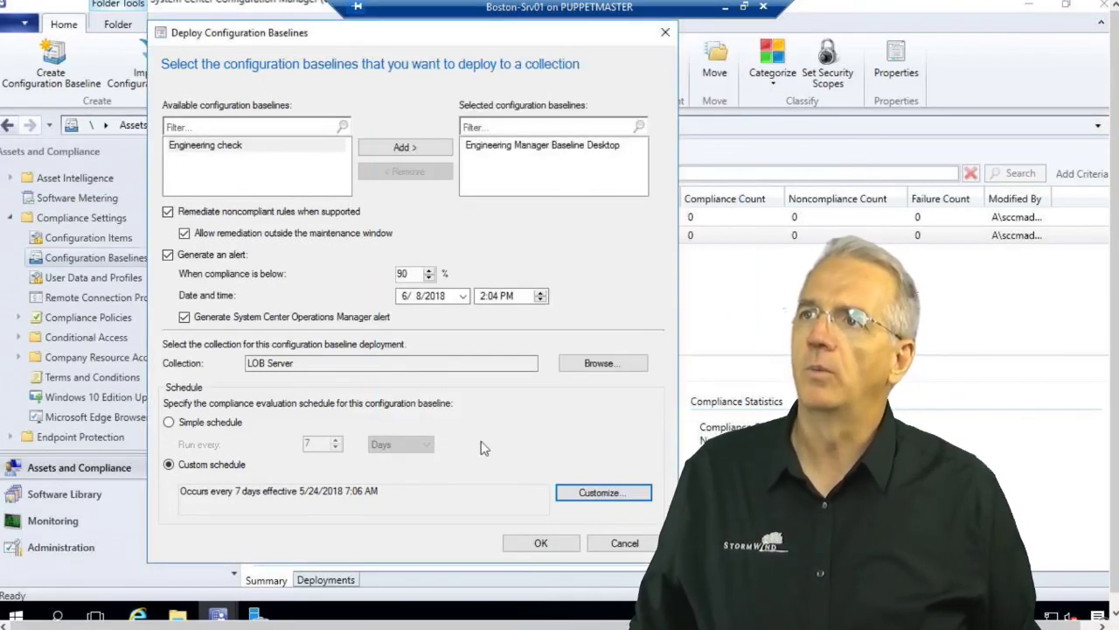
- Use the simple evaluation schedule running every 7 days and confirm the baseline deployment
{"action": "left_click", "coordinate": [207, 425]}
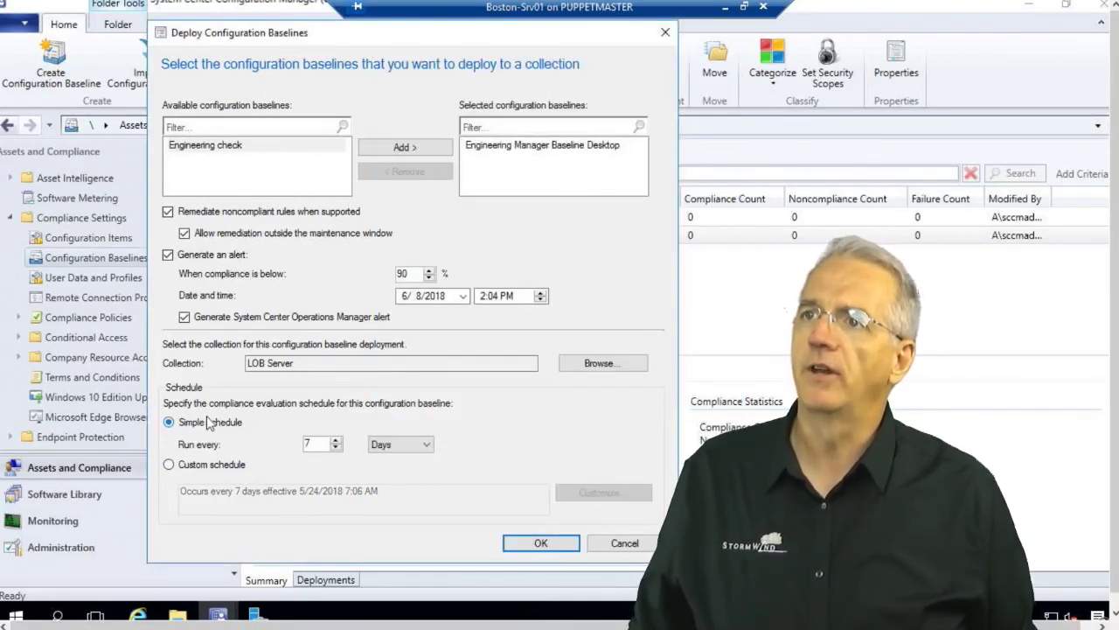
{"action": "left_click", "coordinate": [538, 544]}
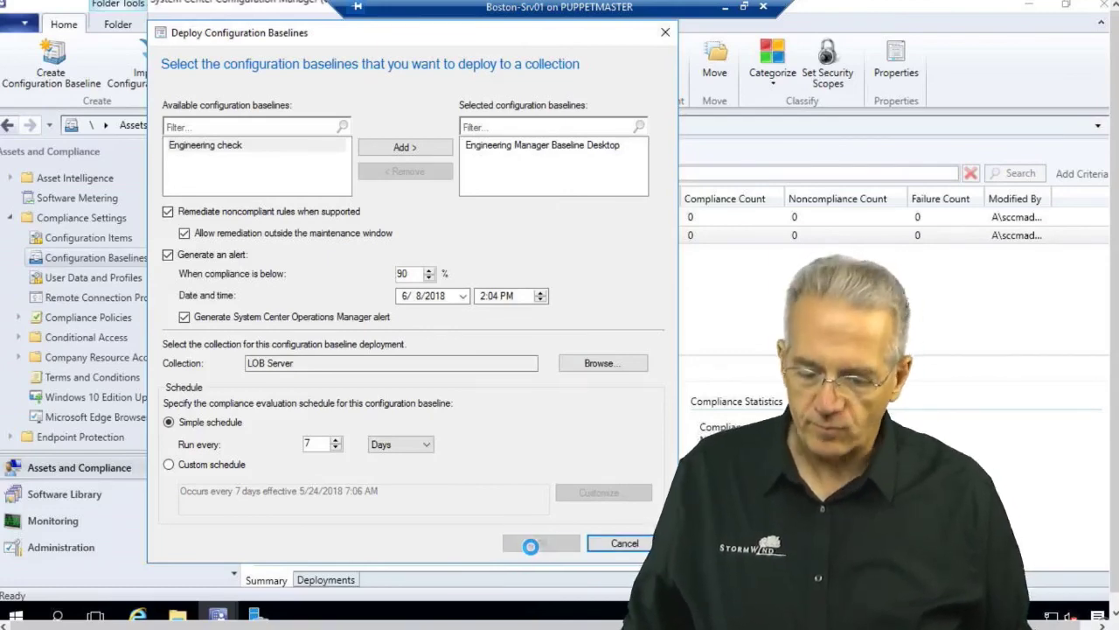